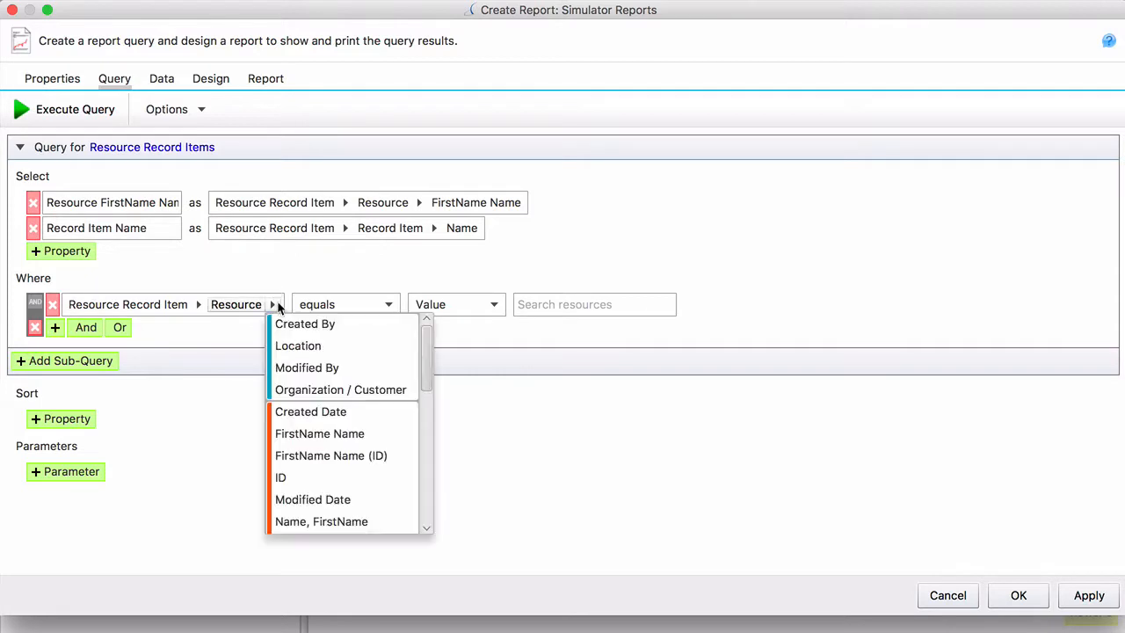
# Set the query's where condition to the resource's Location equals the value Antarctica
pyautogui.click(375, 367)
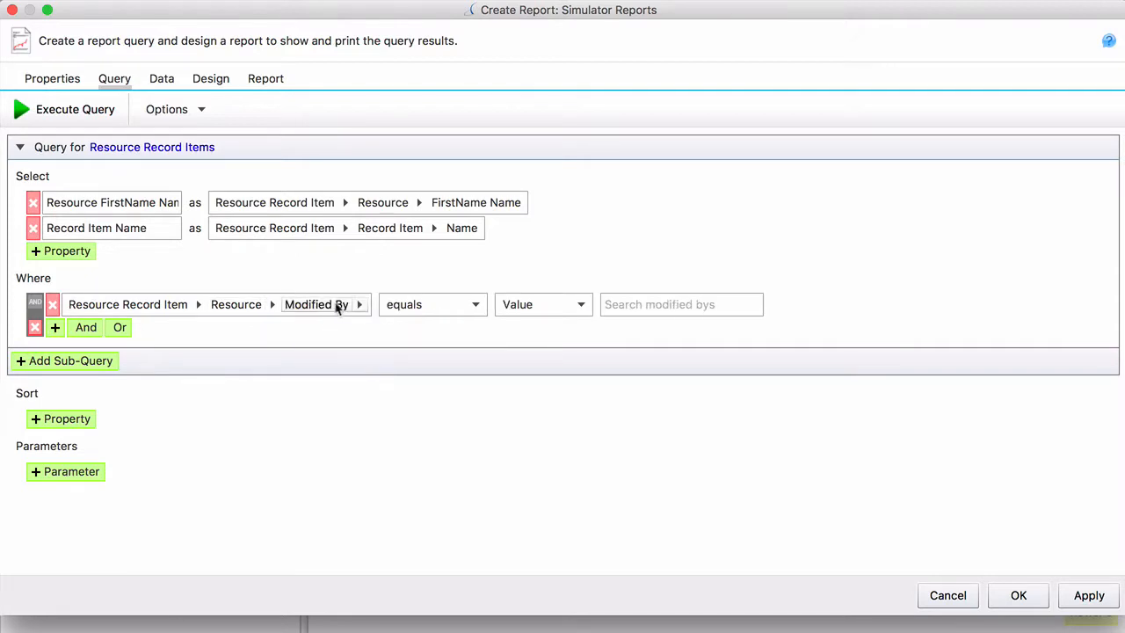
pyautogui.click(273, 305)
pyautogui.click(333, 363)
pyautogui.click(272, 304)
pyautogui.click(343, 346)
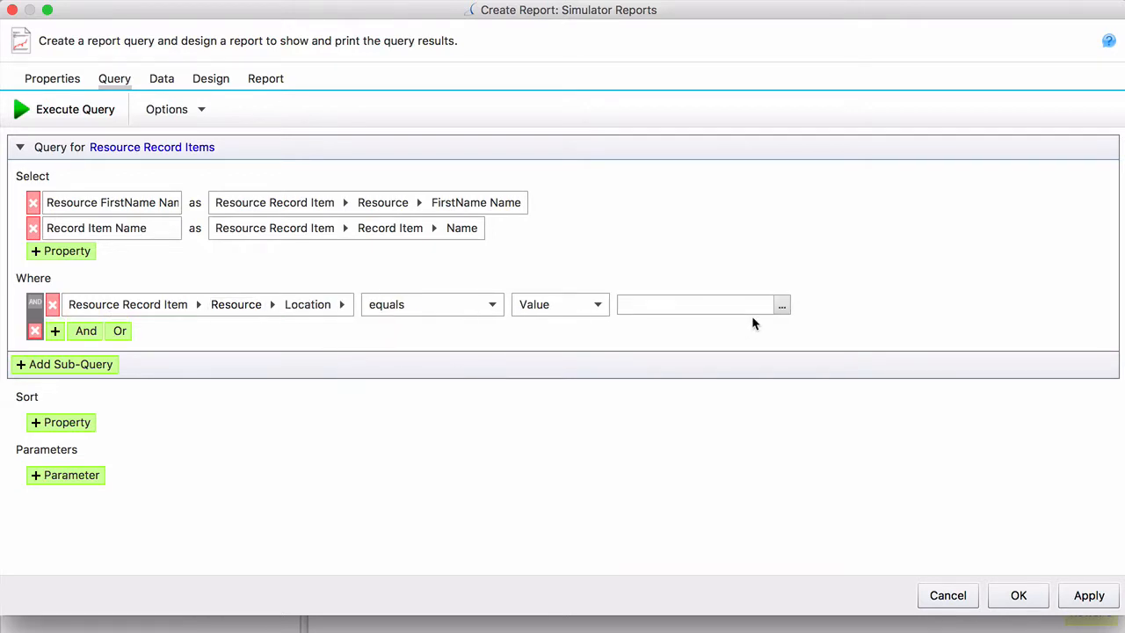
pyautogui.click(787, 303)
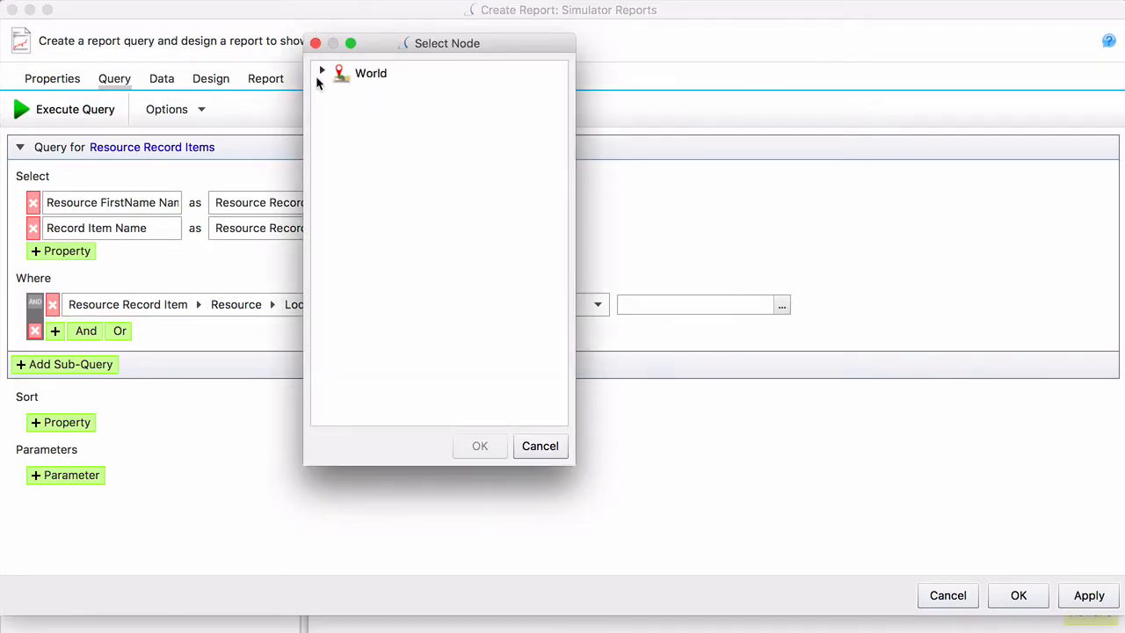
pyautogui.click(321, 73)
pyautogui.click(381, 124)
pyautogui.click(480, 450)
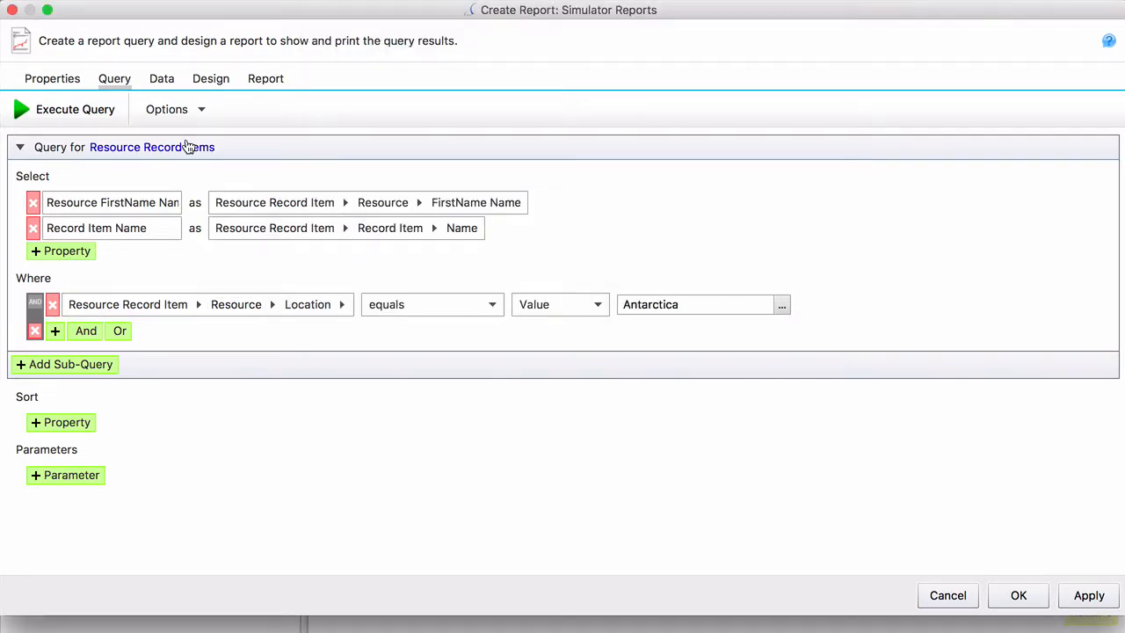
# In the report design, collapse the bands above Detail and make the Summary band visible
pyautogui.click(223, 83)
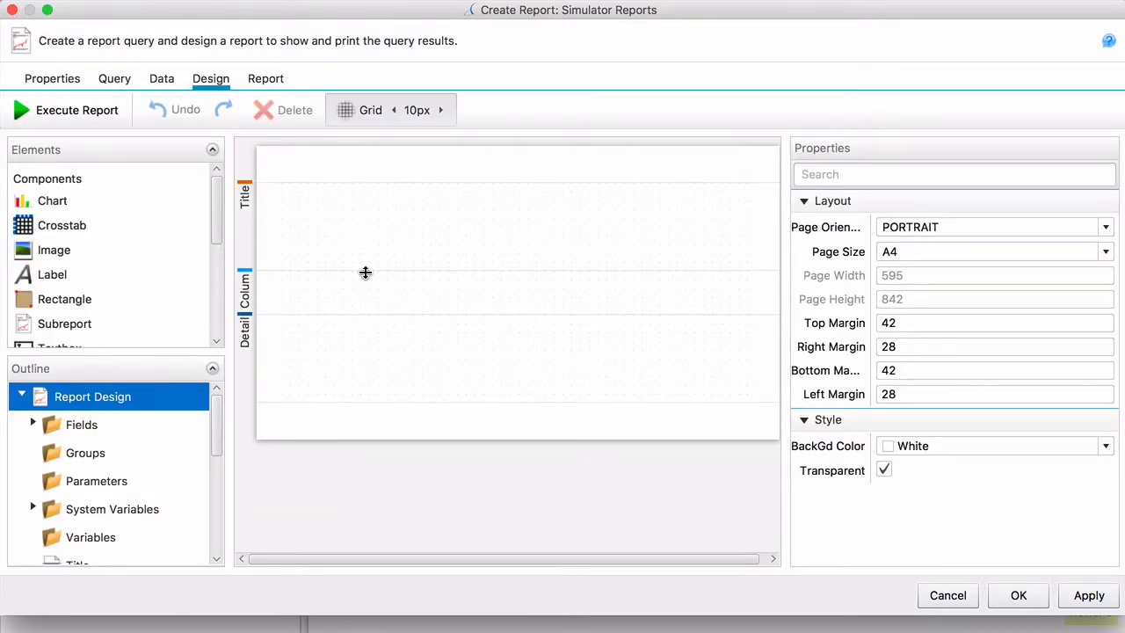
pyautogui.moveTo(366, 272); pyautogui.dragTo(364, 184)
pyautogui.moveTo(220, 422); pyautogui.dragTo(221, 512)
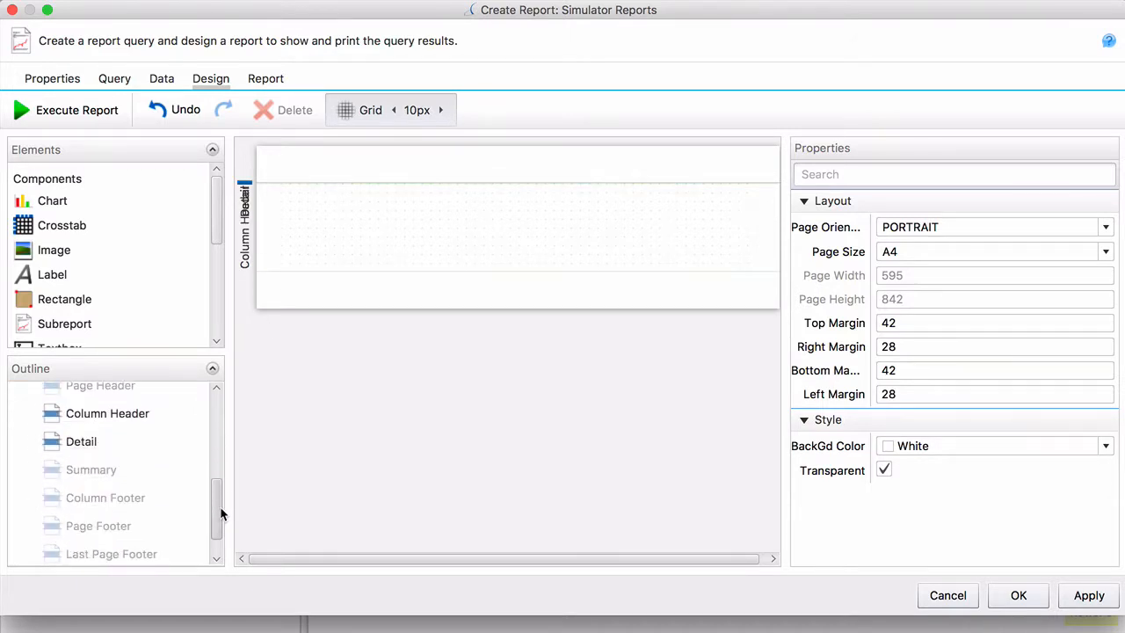
pyautogui.rightClick(101, 442)
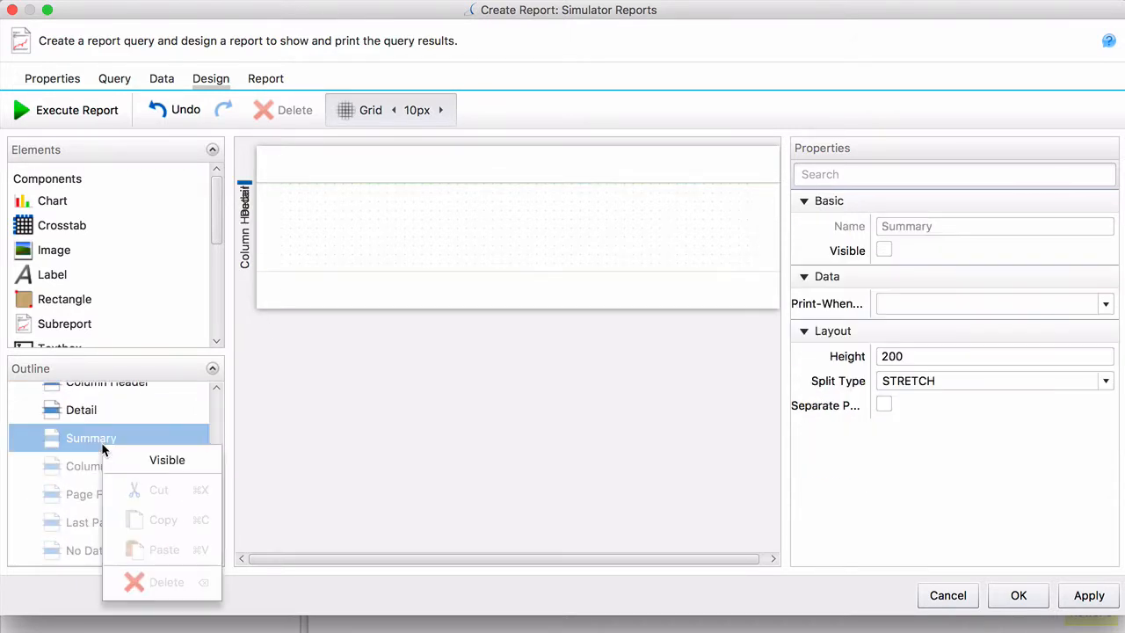
pyautogui.click(156, 453)
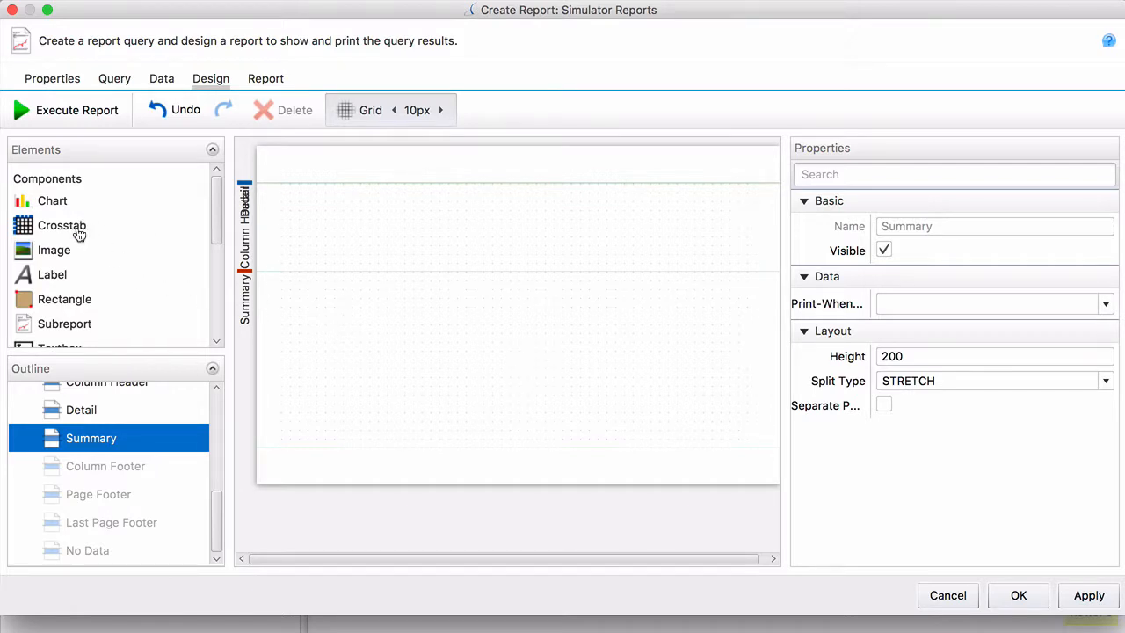
# Collapse the Detail band and place a crosstab filling the Summary band, 539 wide by 200 high
pyautogui.moveTo(78, 234); pyautogui.dragTo(489, 213)
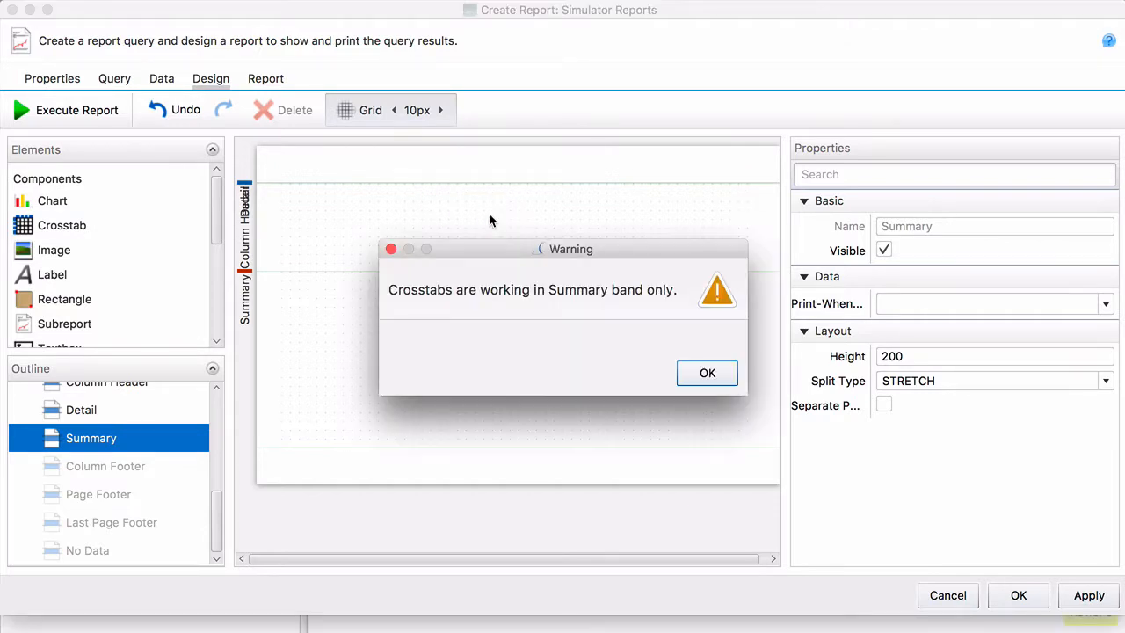
pyautogui.click(698, 377)
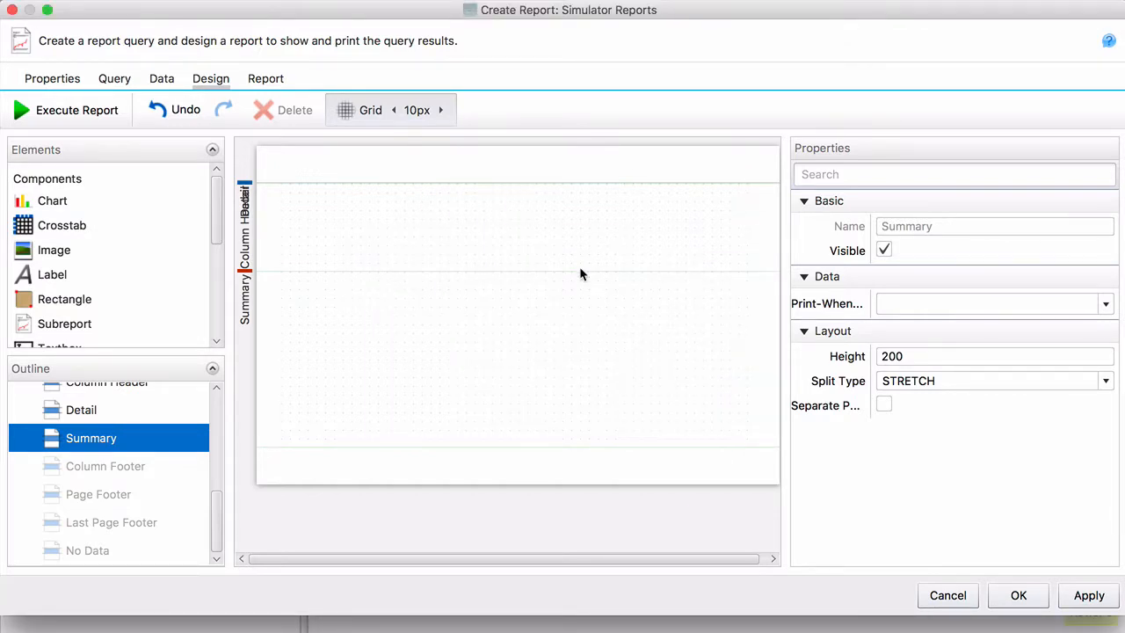
pyautogui.moveTo(579, 274); pyautogui.dragTo(577, 186)
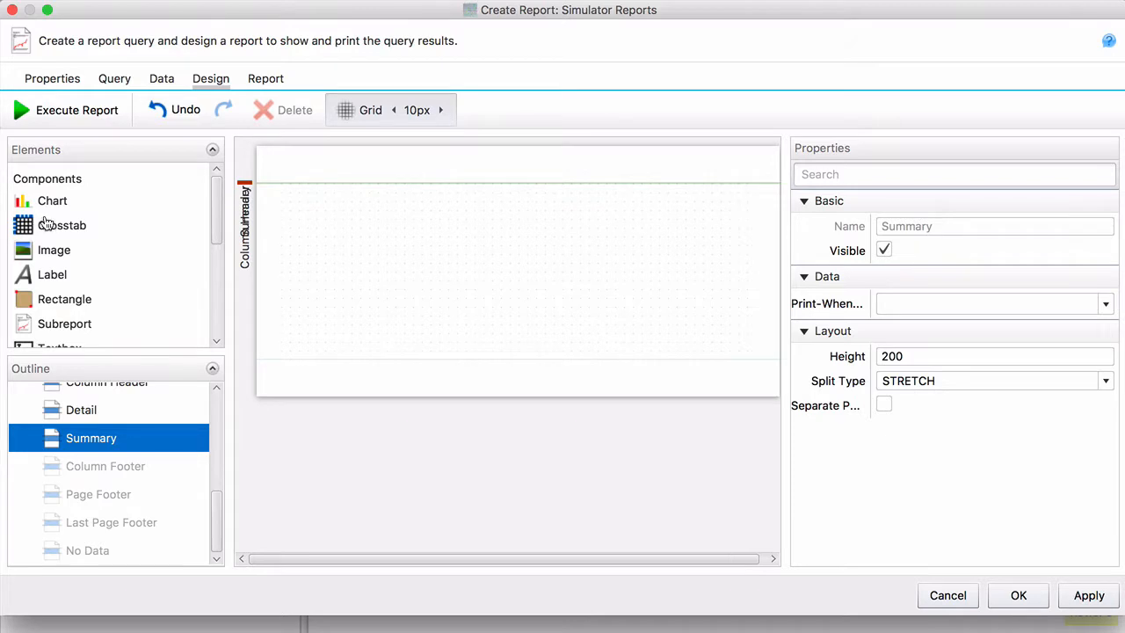
pyautogui.moveTo(44, 224); pyautogui.dragTo(364, 256)
pyautogui.moveTo(460, 276); pyautogui.dragTo(354, 216)
pyautogui.moveTo(459, 273); pyautogui.dragTo(757, 360)
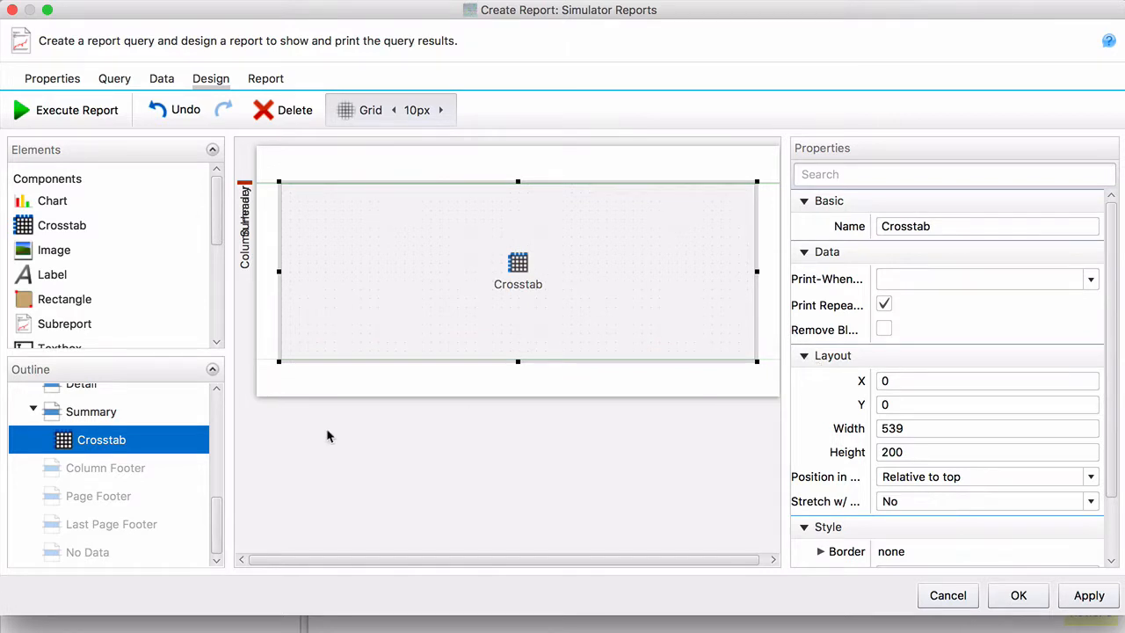
# Open the crosstab for editing and go through its Rows, Columns and Measures folders
pyautogui.doubleClick(424, 269)
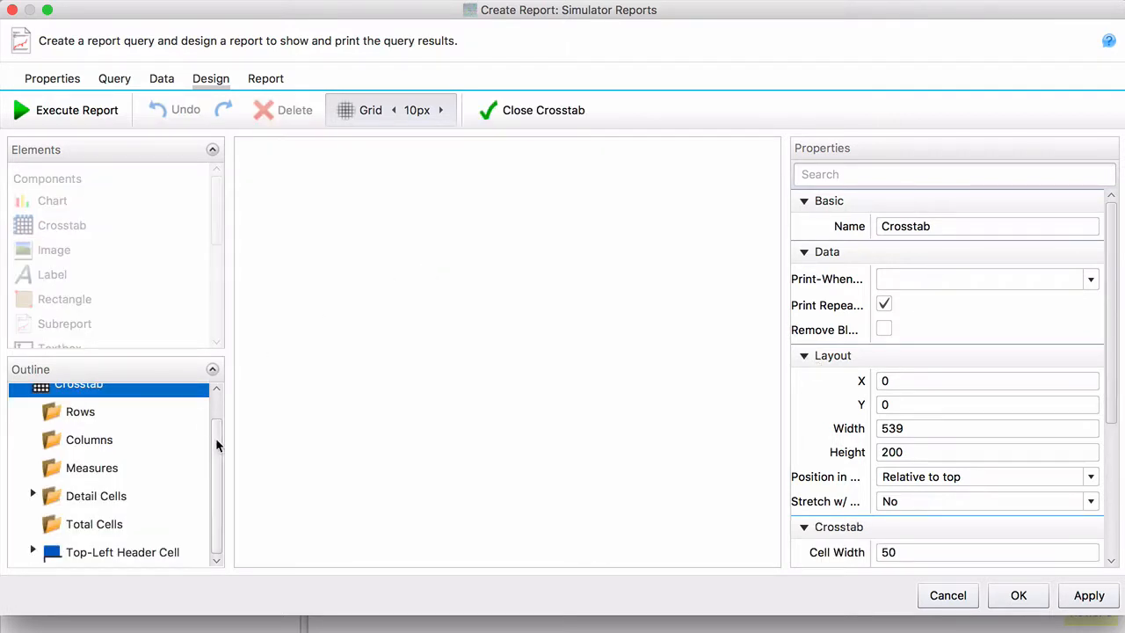
pyautogui.moveTo(219, 442); pyautogui.dragTo(219, 422)
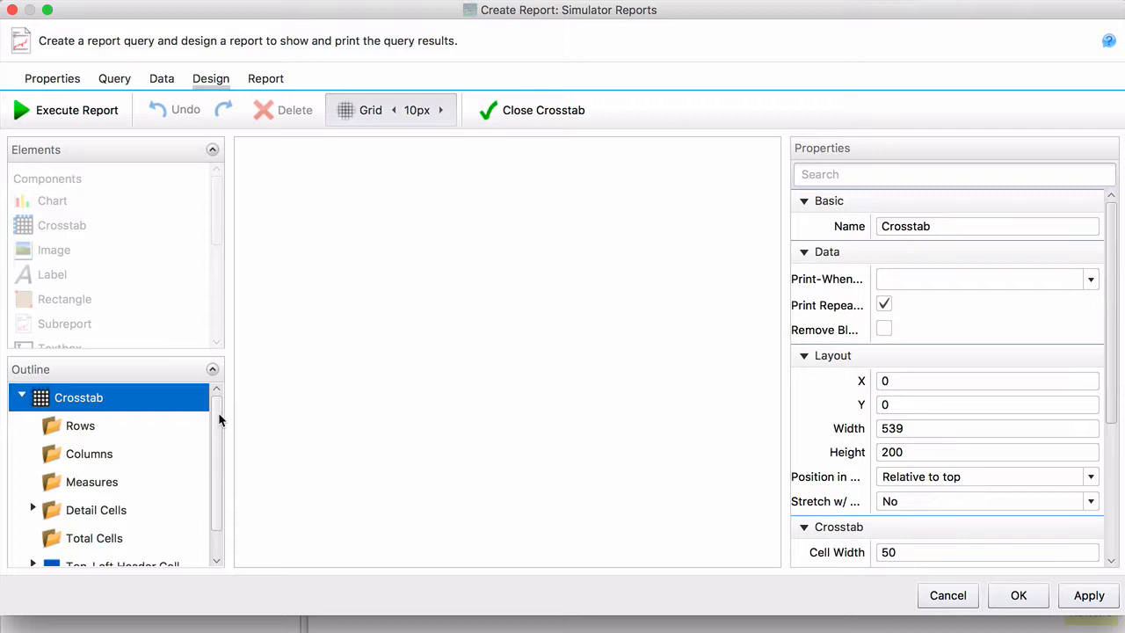
pyautogui.click(72, 425)
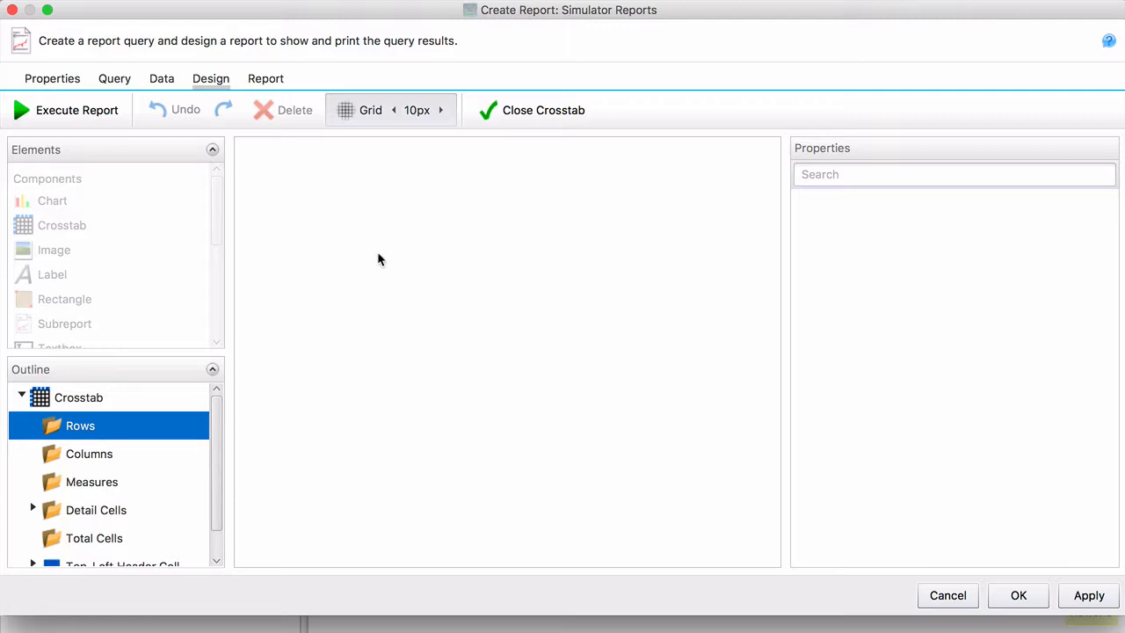
pyautogui.click(89, 454)
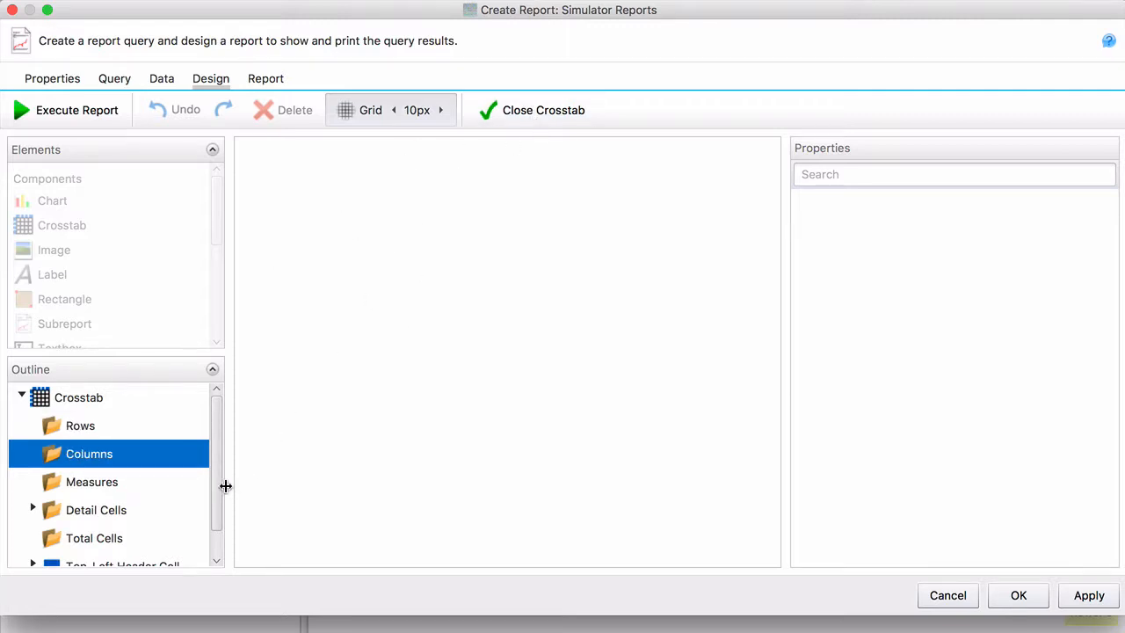
pyautogui.click(111, 483)
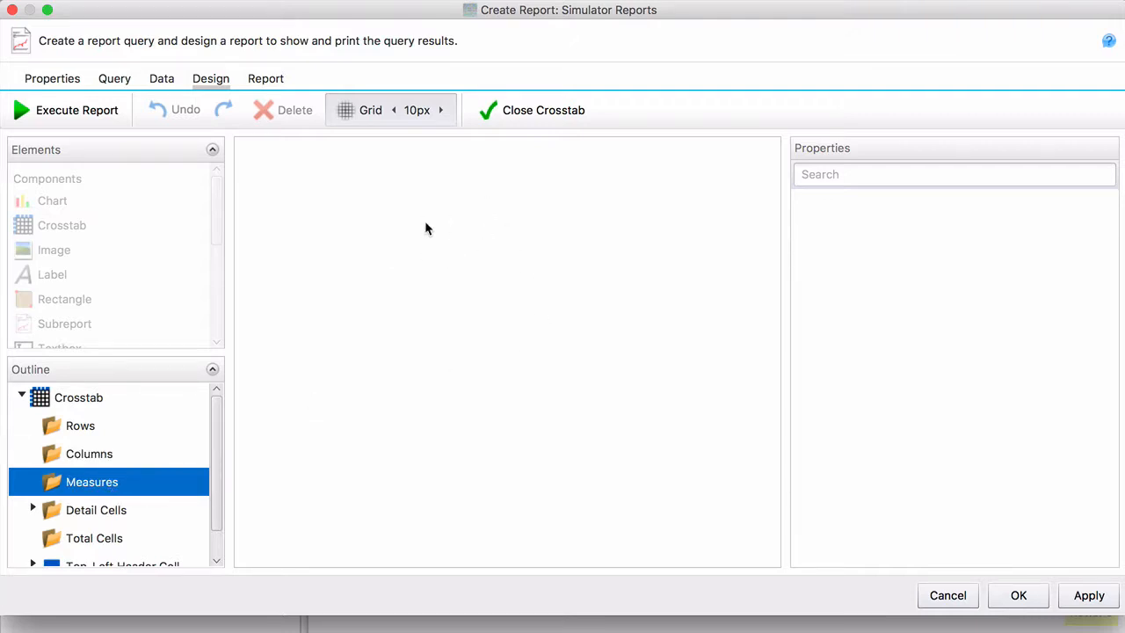
# Add a row group to the crosstab with the Resource FirstName Name field as its group expression
pyautogui.click(100, 427)
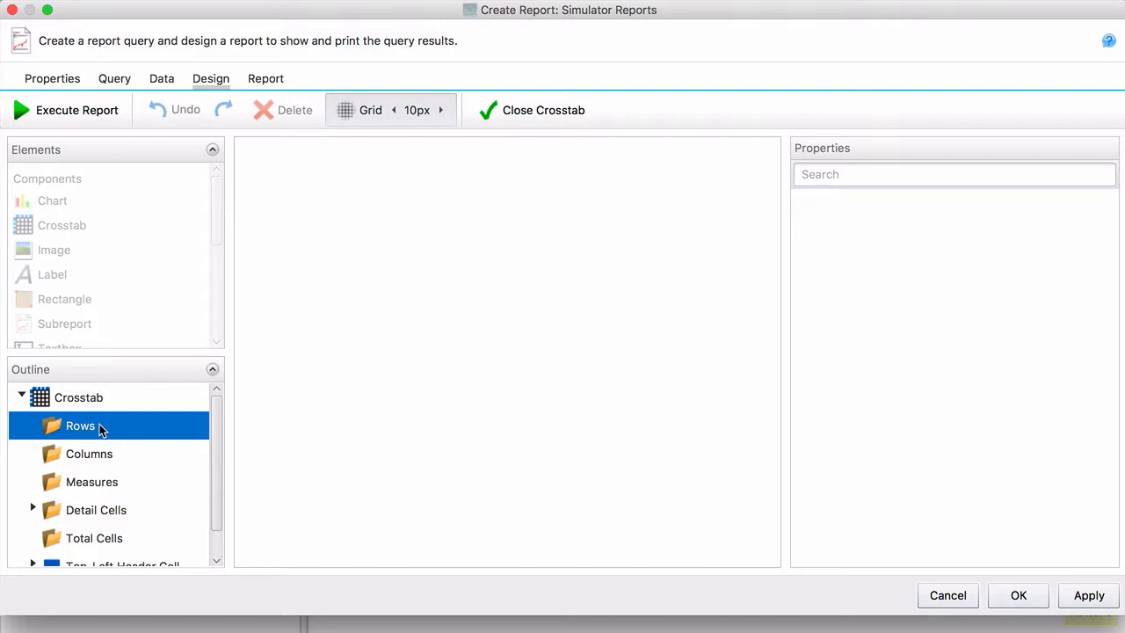
pyautogui.rightClick(101, 428)
pyautogui.click(140, 435)
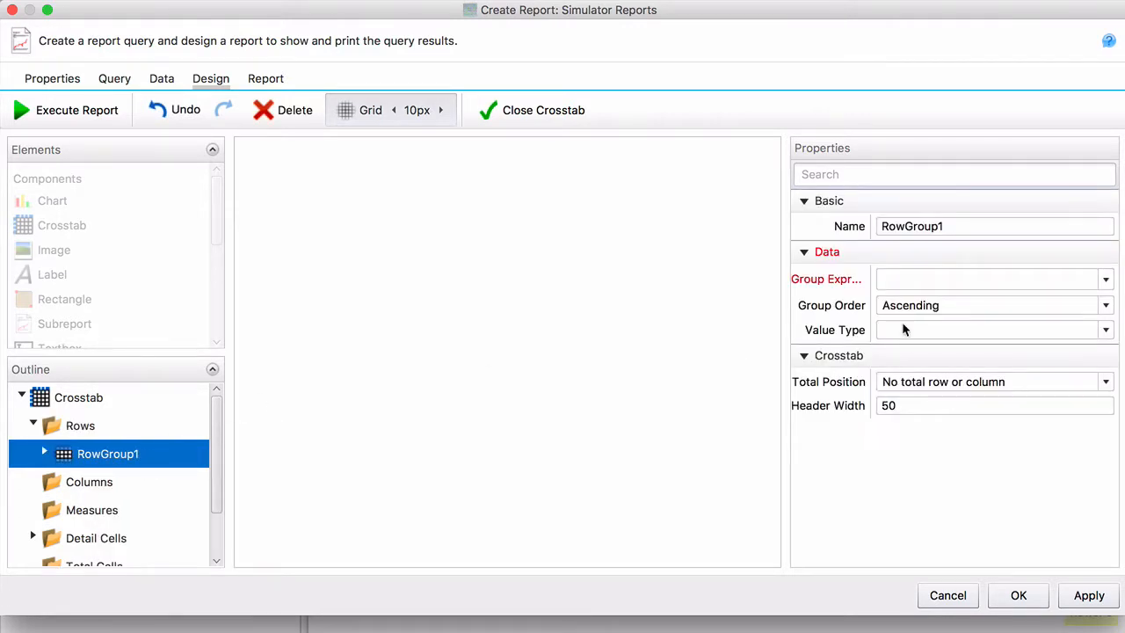
pyautogui.click(1104, 279)
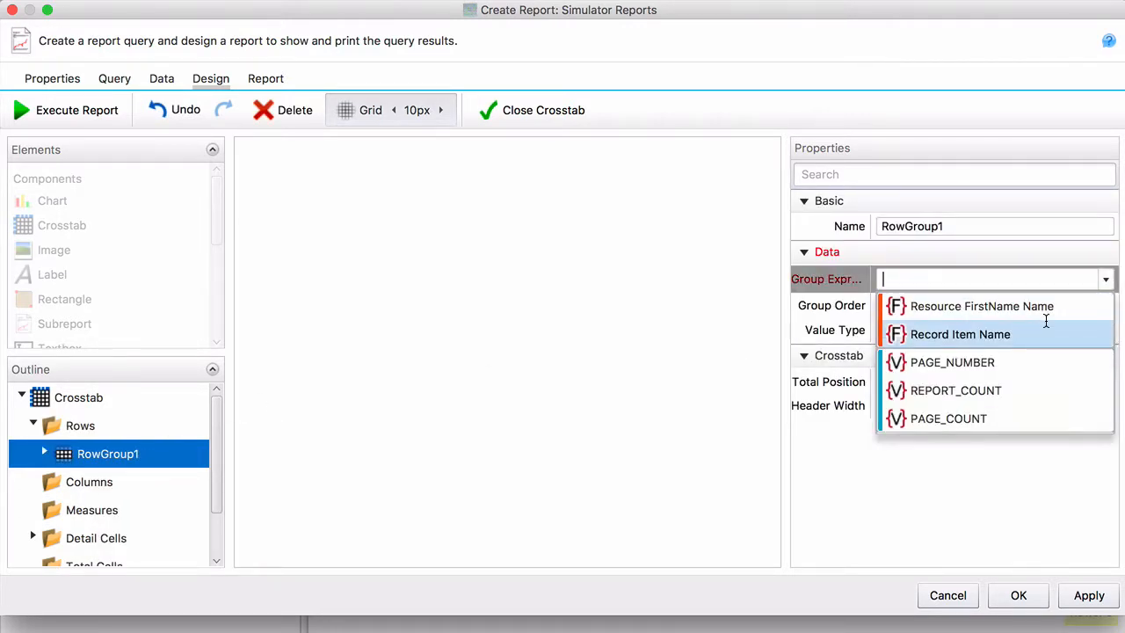
pyautogui.click(1048, 306)
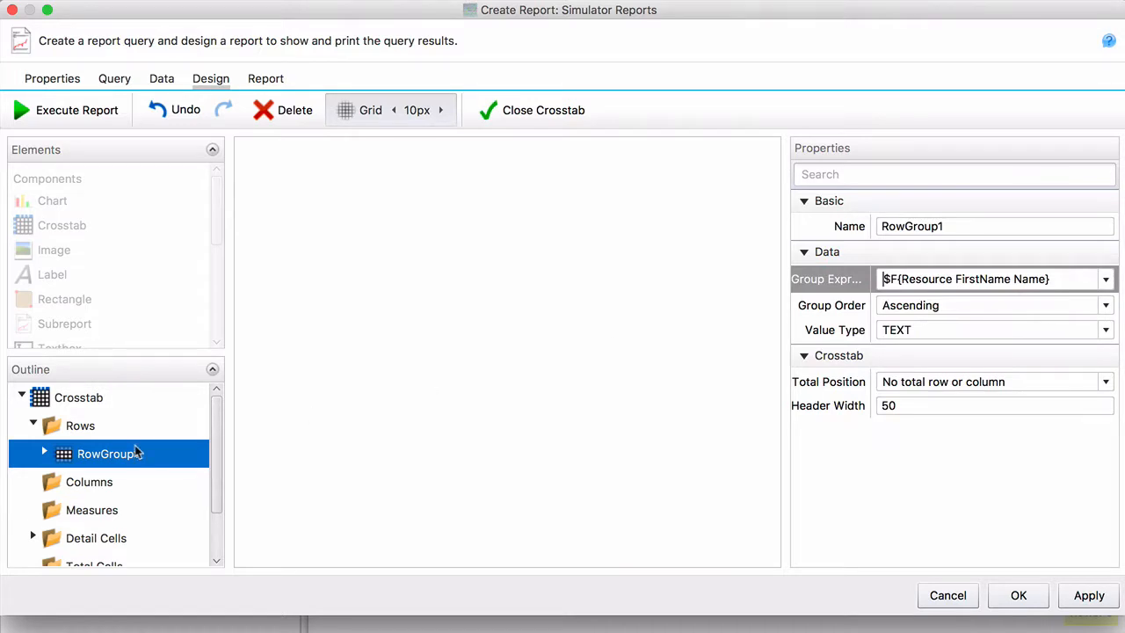
# Set the expression of the textbox in the row group's header to the RowGroup1 variable
pyautogui.click(215, 444)
pyautogui.moveTo(215, 443); pyautogui.dragTo(215, 470)
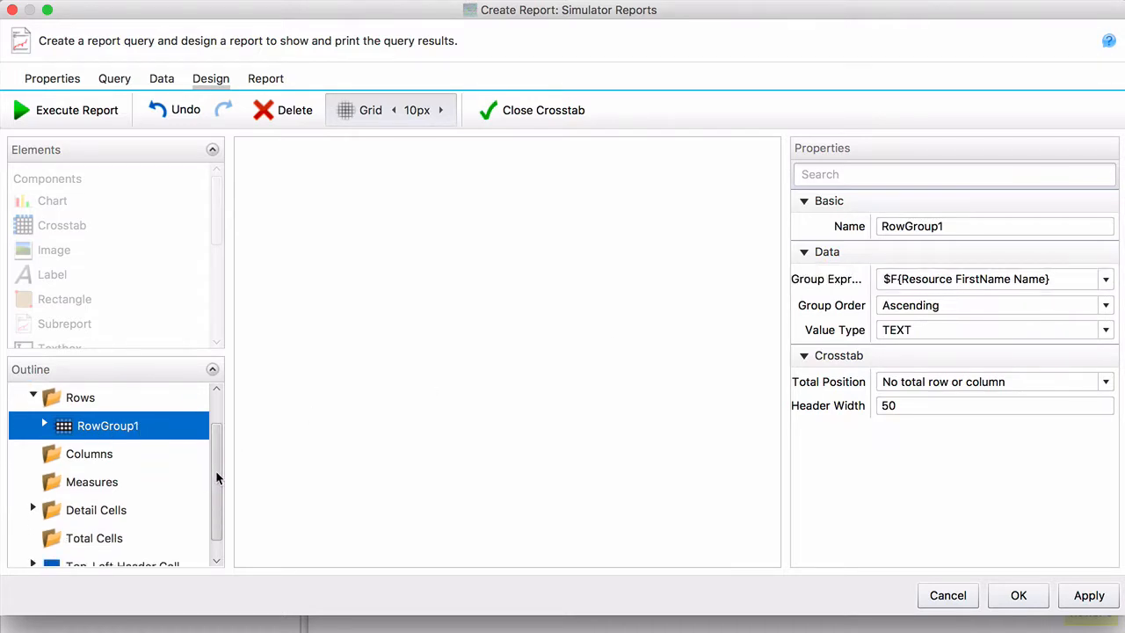
pyautogui.press('Right')
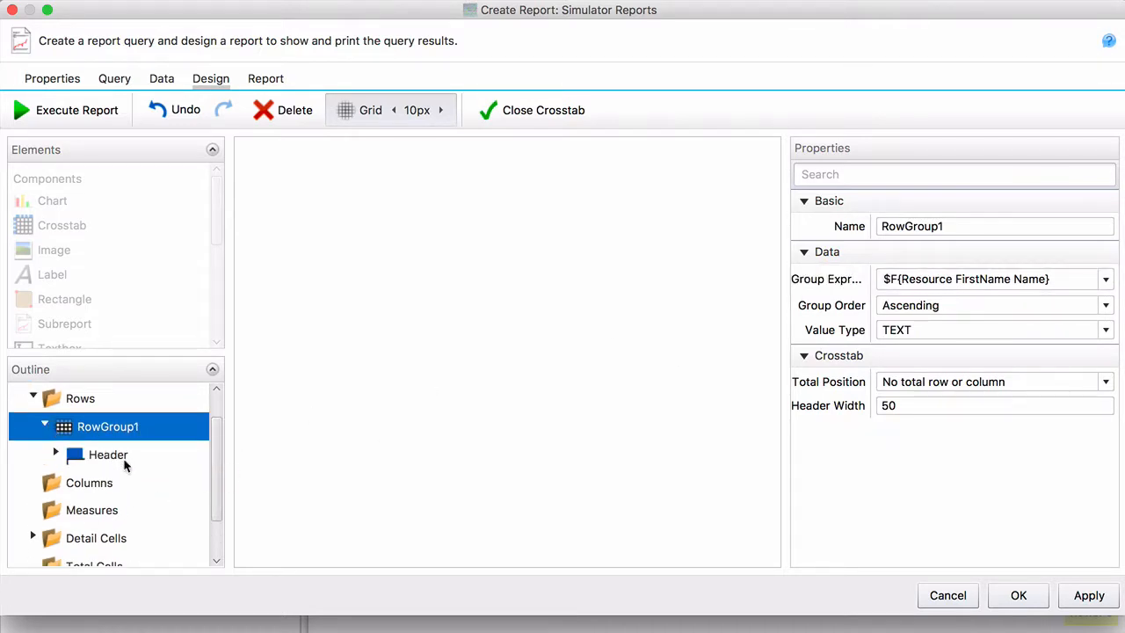
pyautogui.click(56, 455)
pyautogui.click(126, 482)
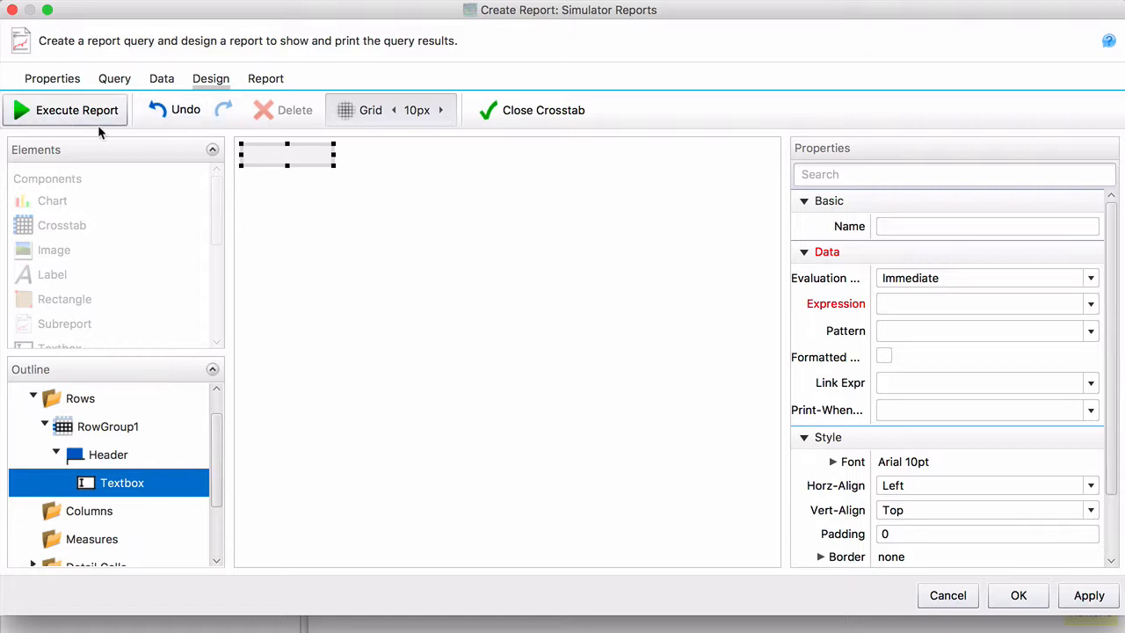
pyautogui.click(1079, 303)
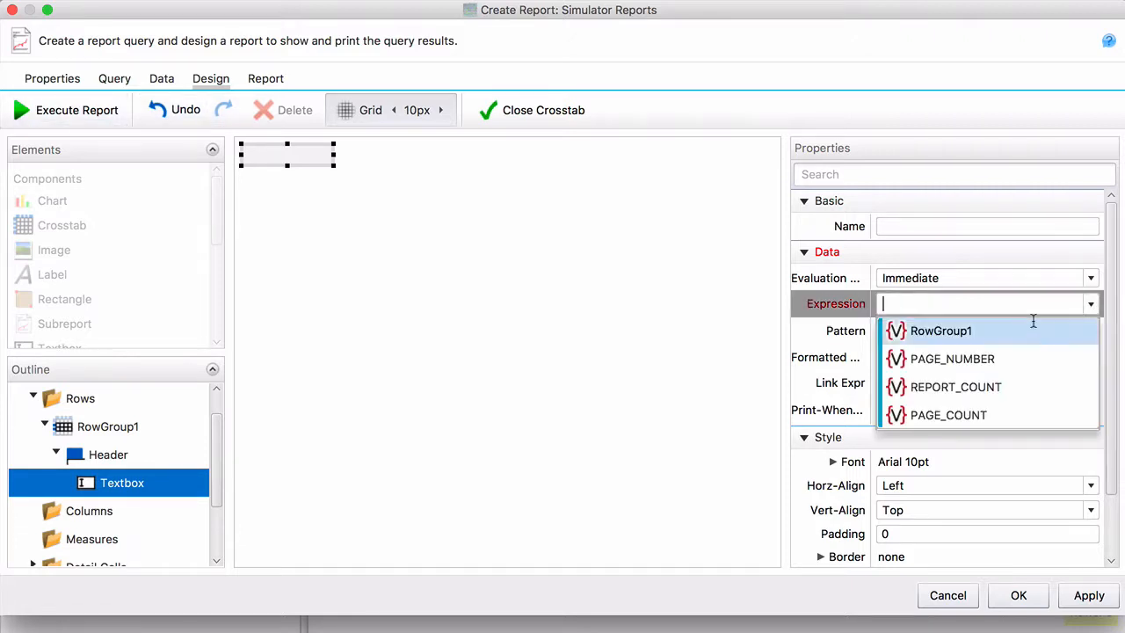
pyautogui.click(1014, 330)
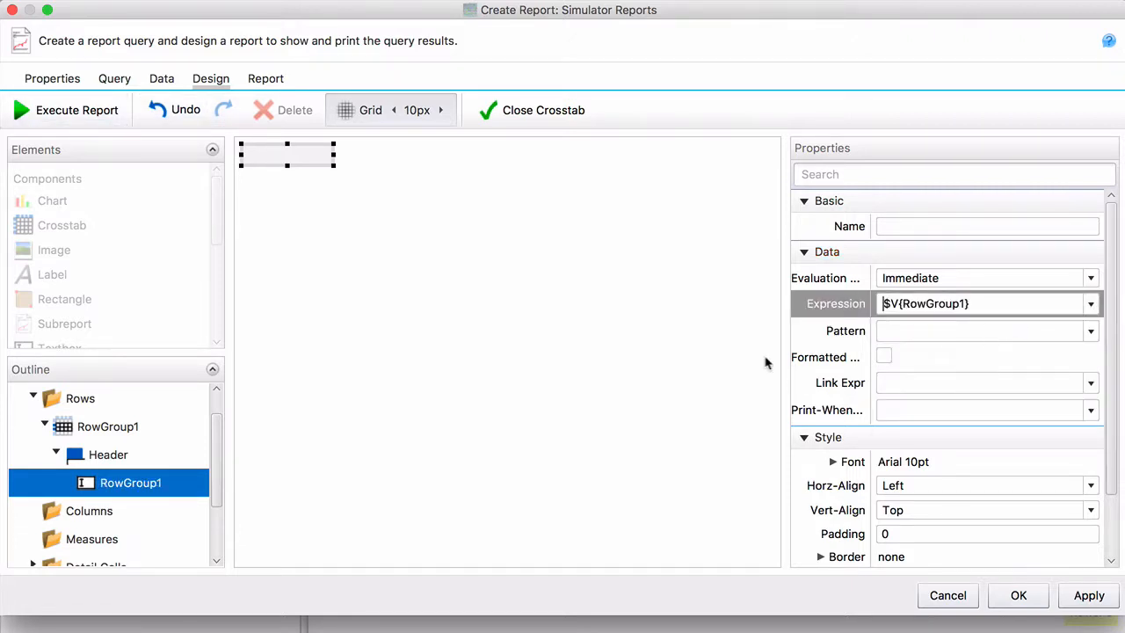
# Add a column group to the crosstab with the Record Item Name field as its group expression
pyautogui.moveTo(216, 454); pyautogui.dragTo(218, 492)
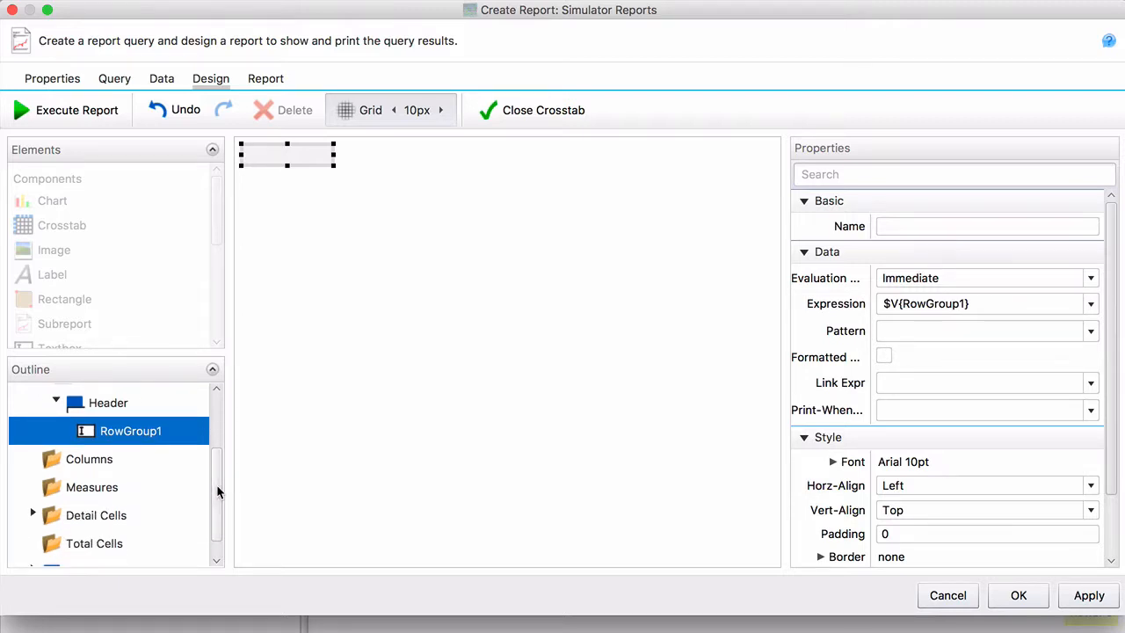
pyautogui.click(88, 460)
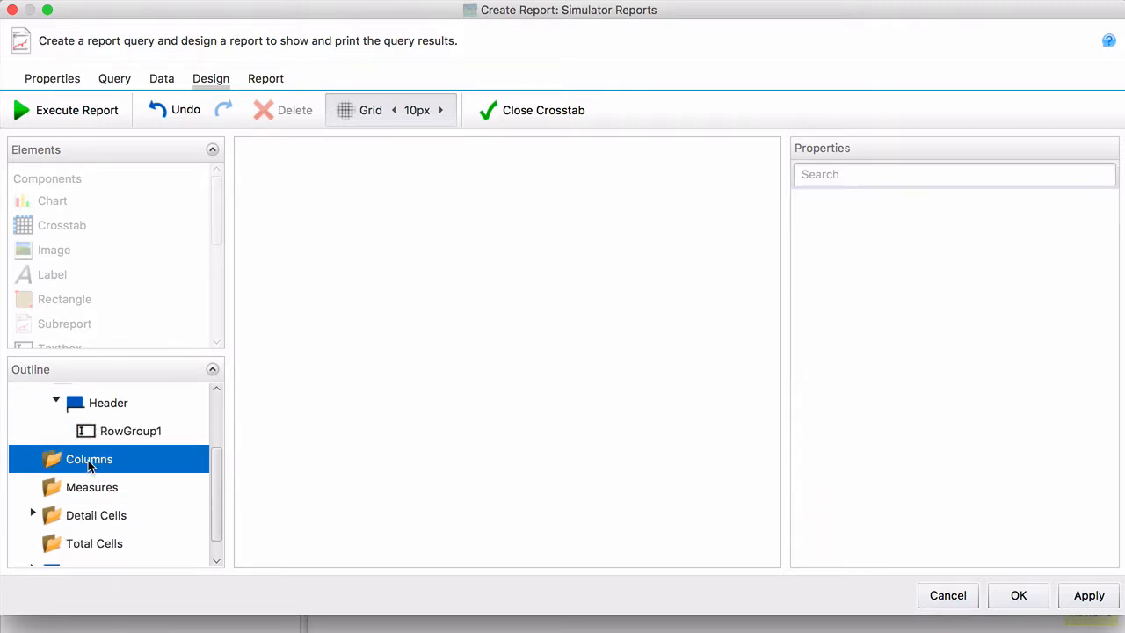
pyautogui.rightClick(88, 460)
pyautogui.click(137, 477)
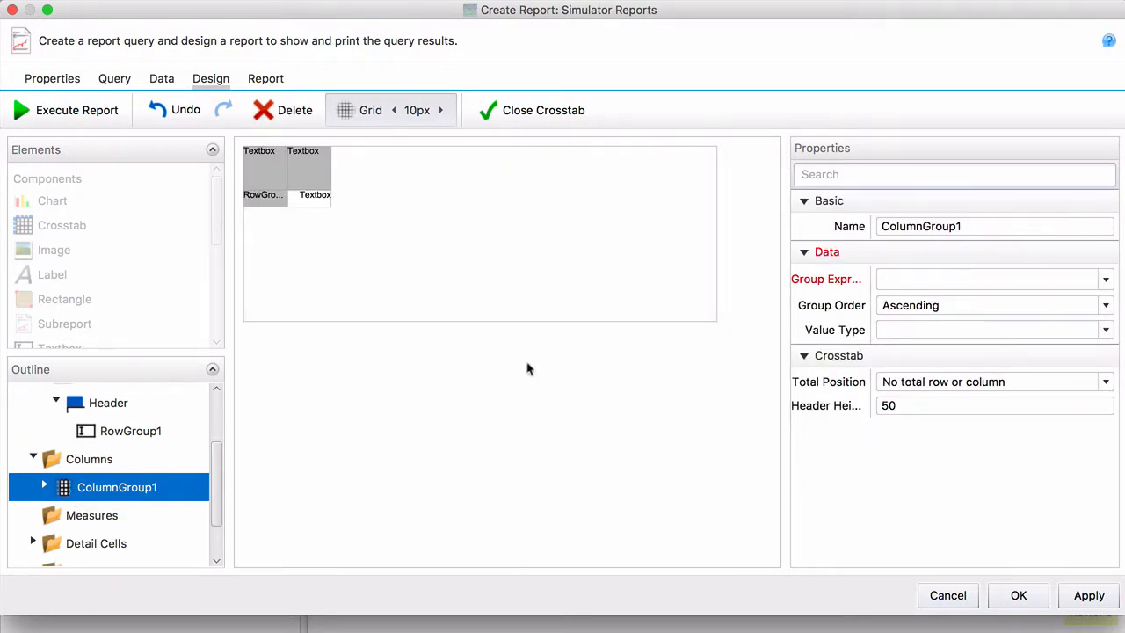
pyautogui.click(1100, 286)
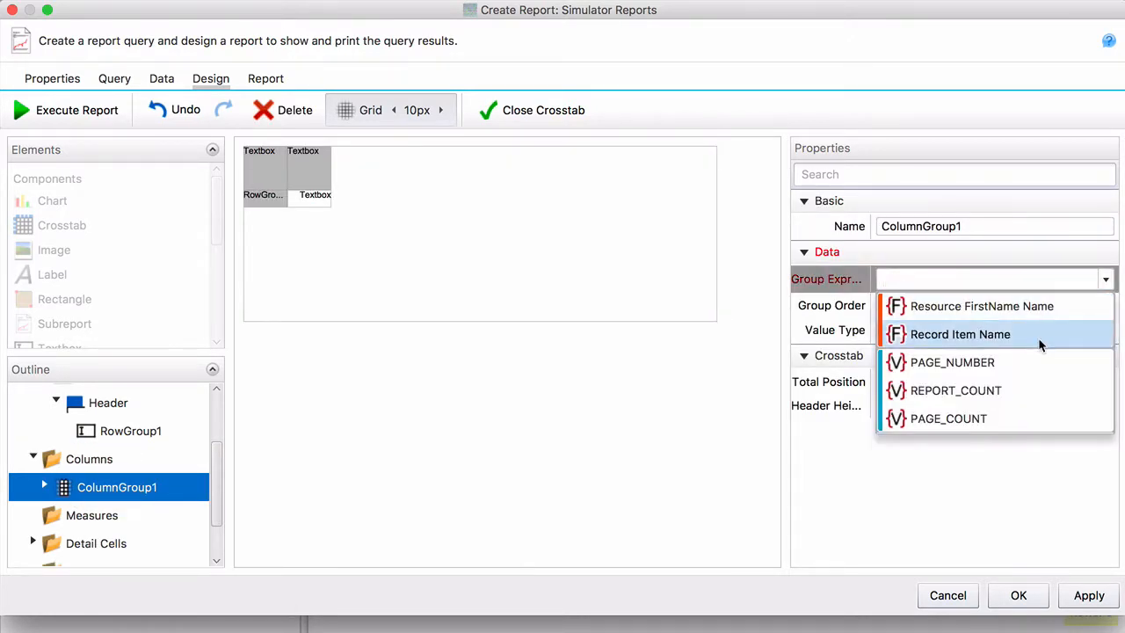
pyautogui.click(1038, 337)
# Set the expression of the textbox in the column group's header to the ColumnGroup1 variable
pyautogui.scroll(-2, 221, 533)
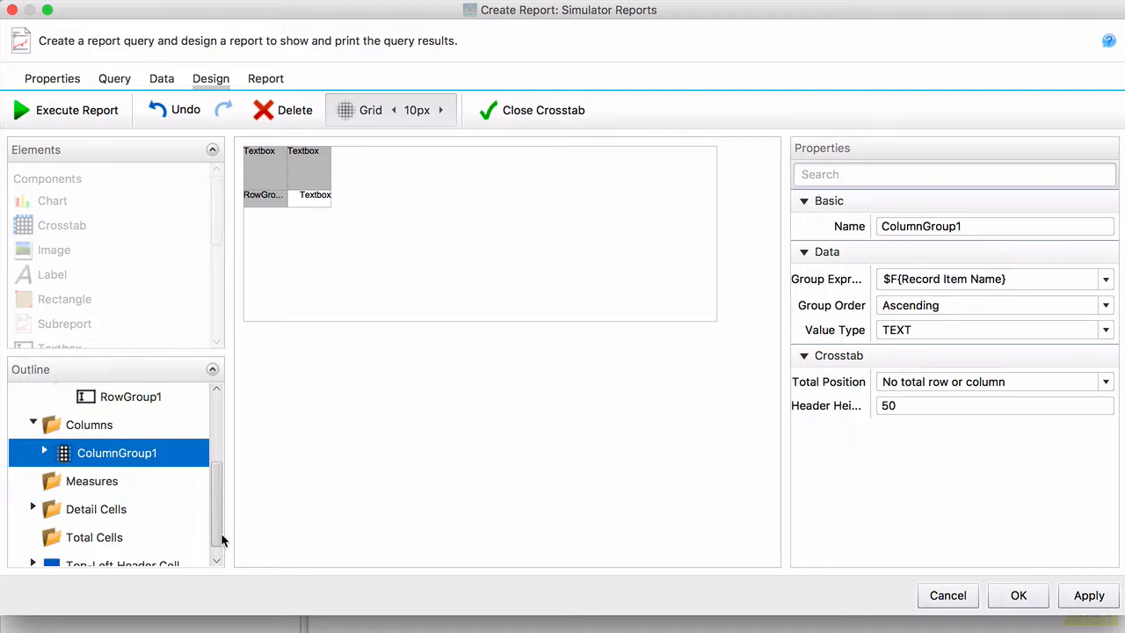
pyautogui.click(44, 440)
pyautogui.click(55, 440)
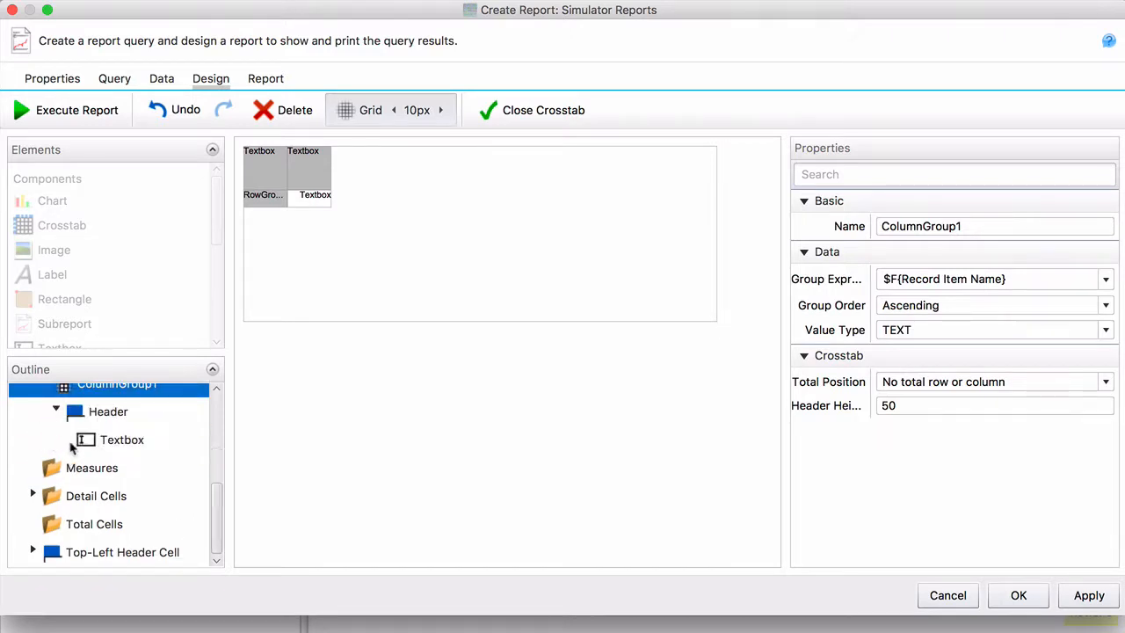
pyautogui.click(128, 439)
pyautogui.click(1089, 304)
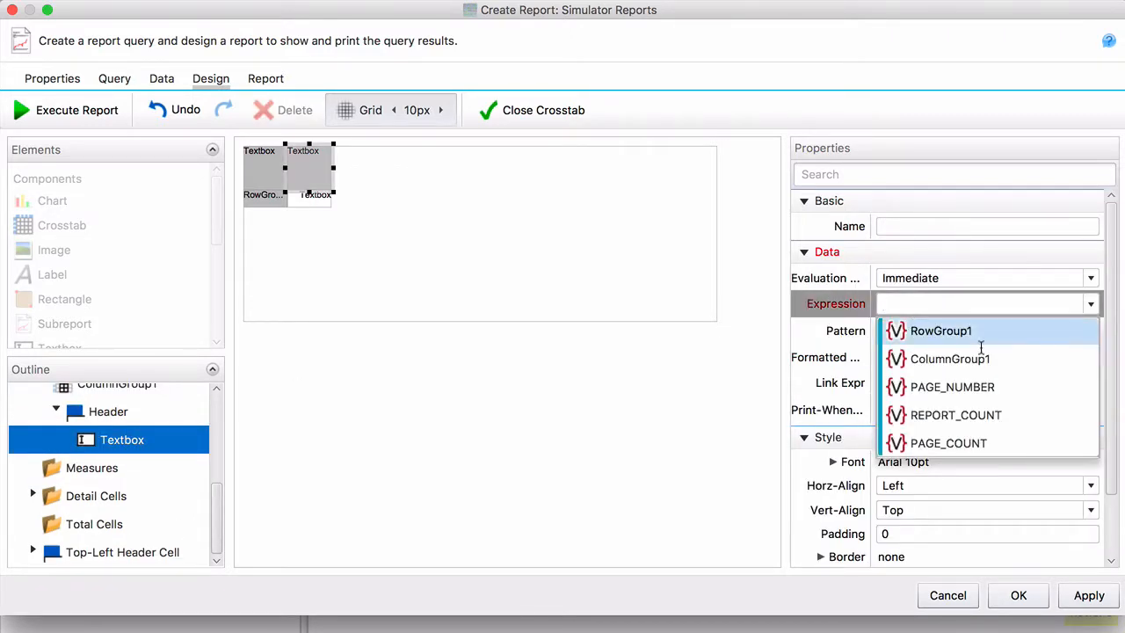
pyautogui.click(1012, 357)
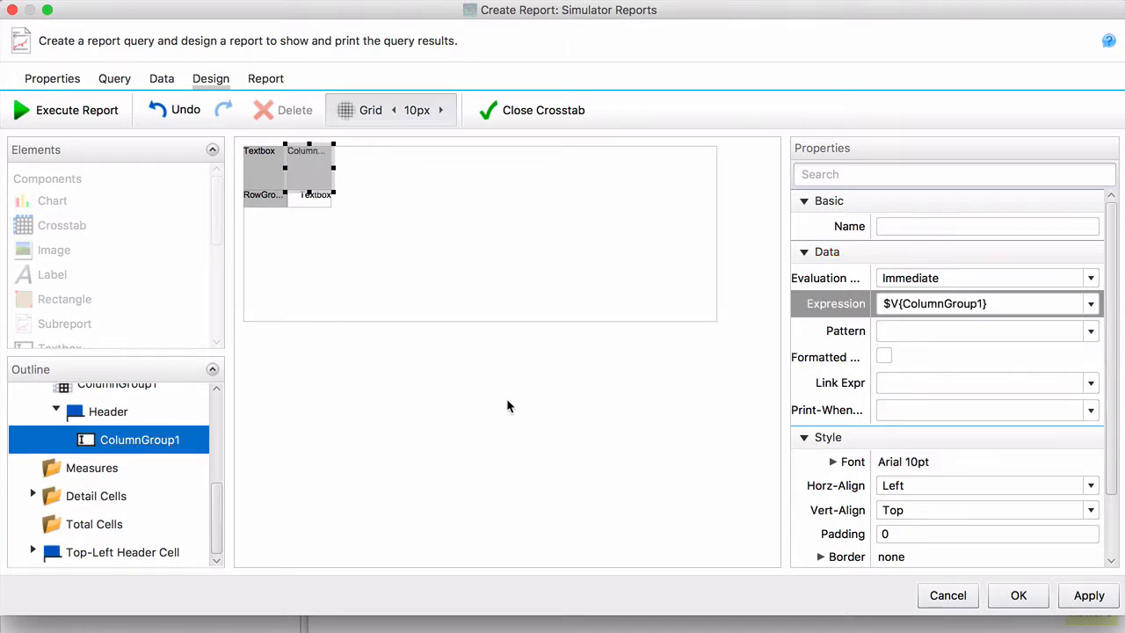
# Create a measure in the crosstab with No calculation and X as its measure expression
pyautogui.click(53, 470)
pyautogui.rightClick(54, 470)
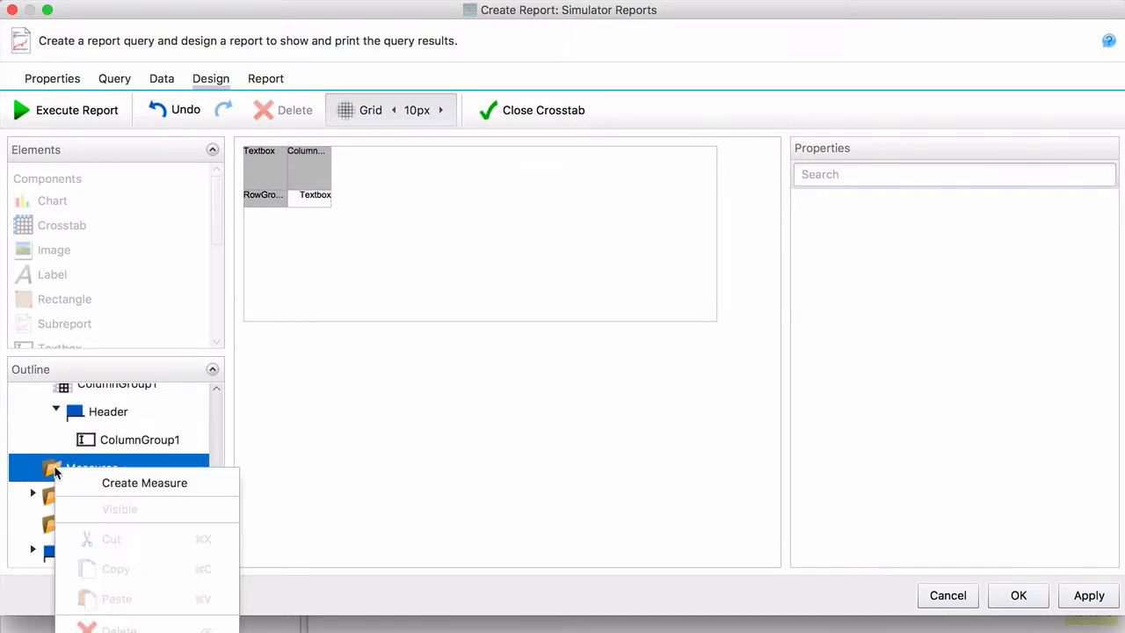
pyautogui.click(114, 482)
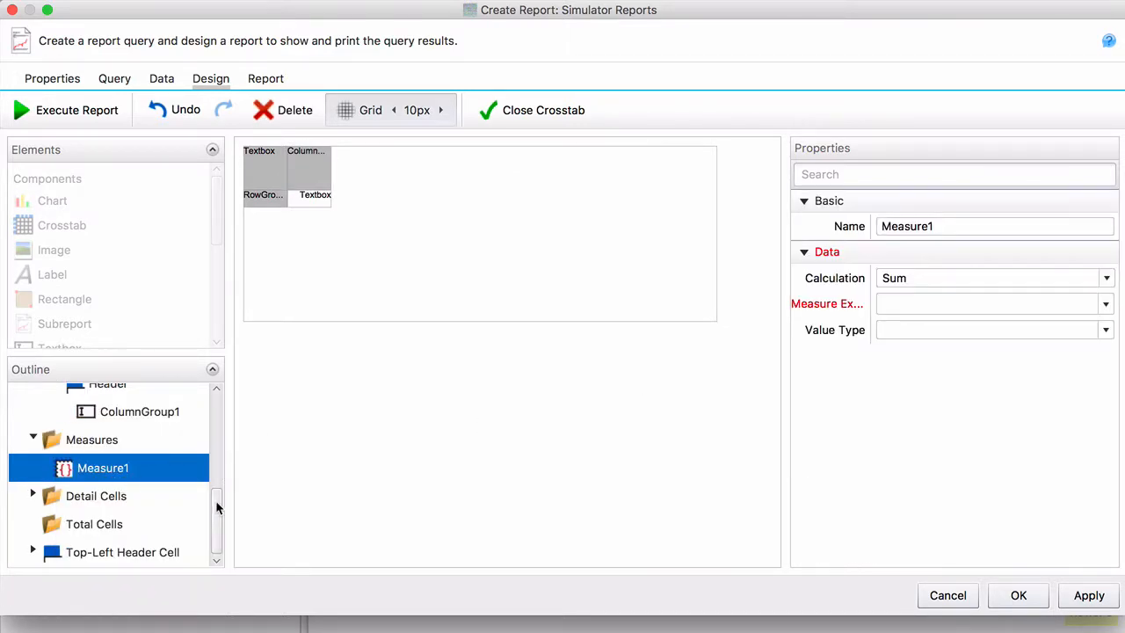
pyautogui.click(1107, 280)
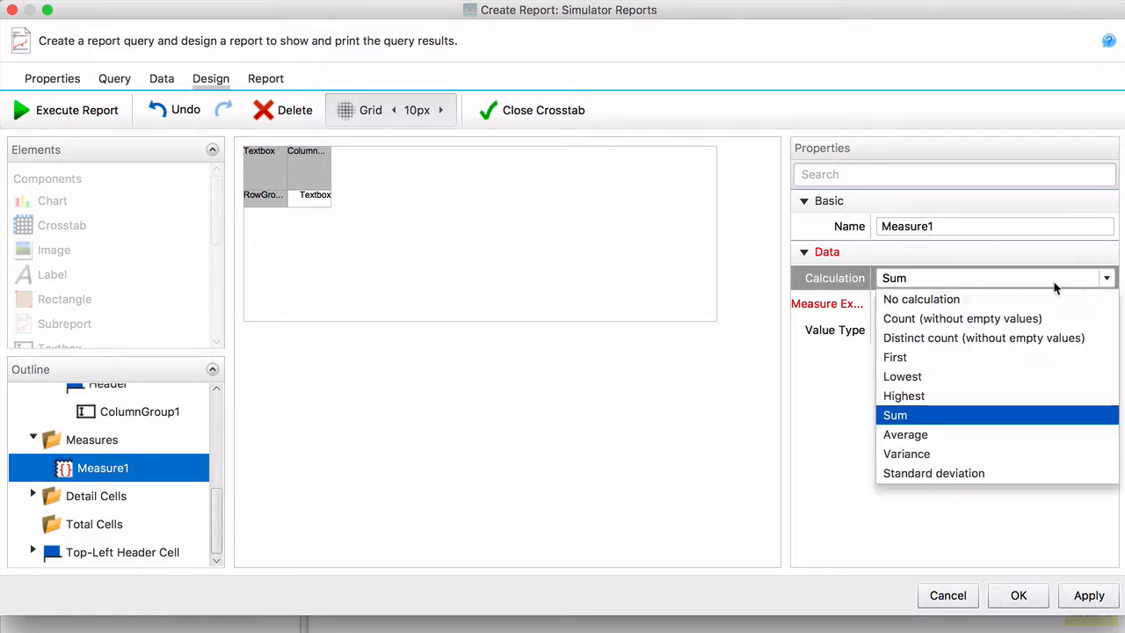
pyautogui.click(1017, 300)
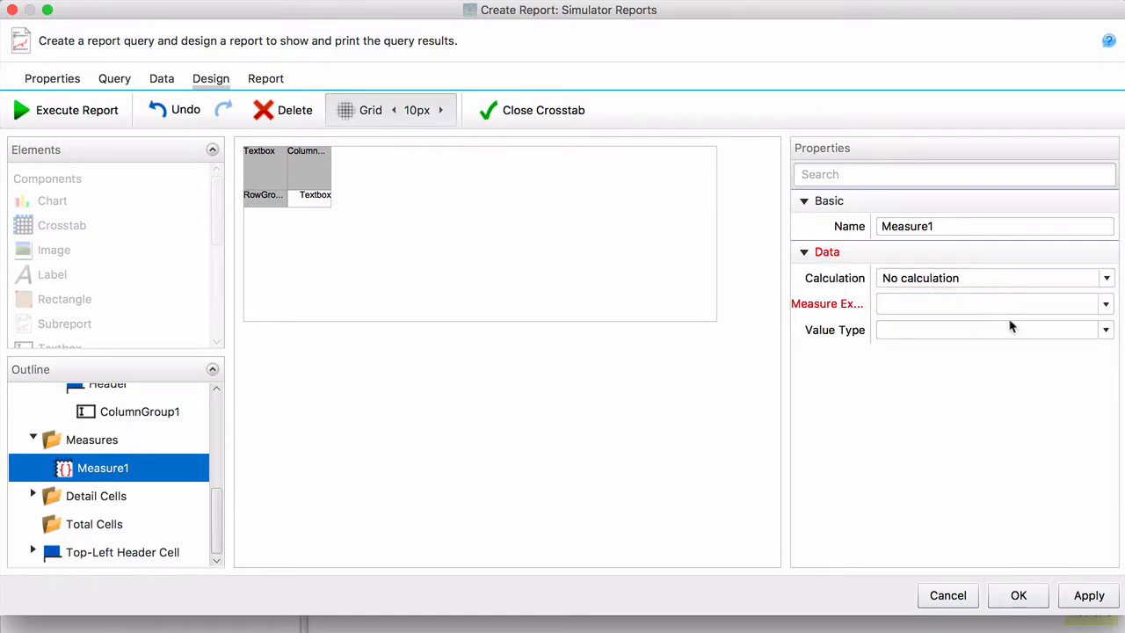
pyautogui.click(1052, 305)
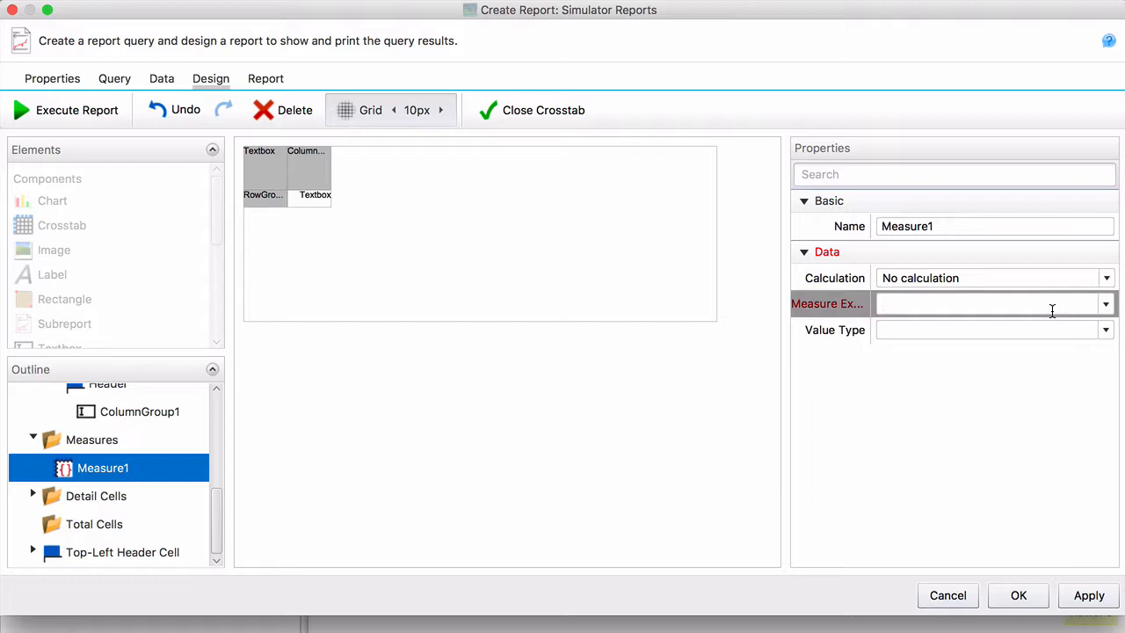
pyautogui.write('X')
pyautogui.press('Return')
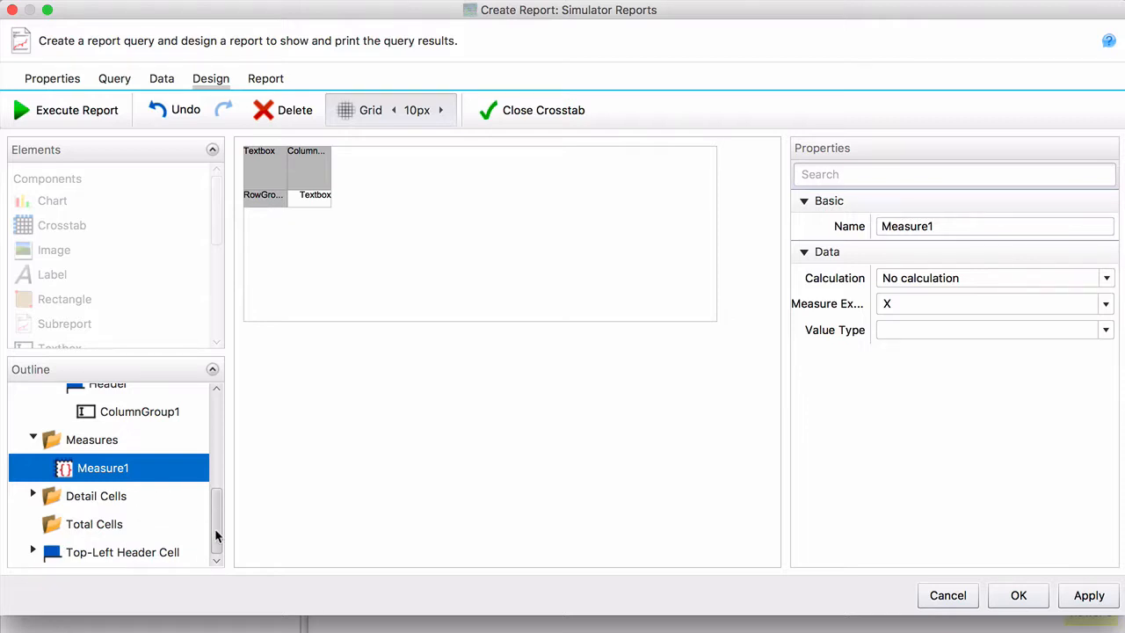
# Set the expression of the textbox in the Detail / Detail cell to the Measure1 variable
pyautogui.click(33, 496)
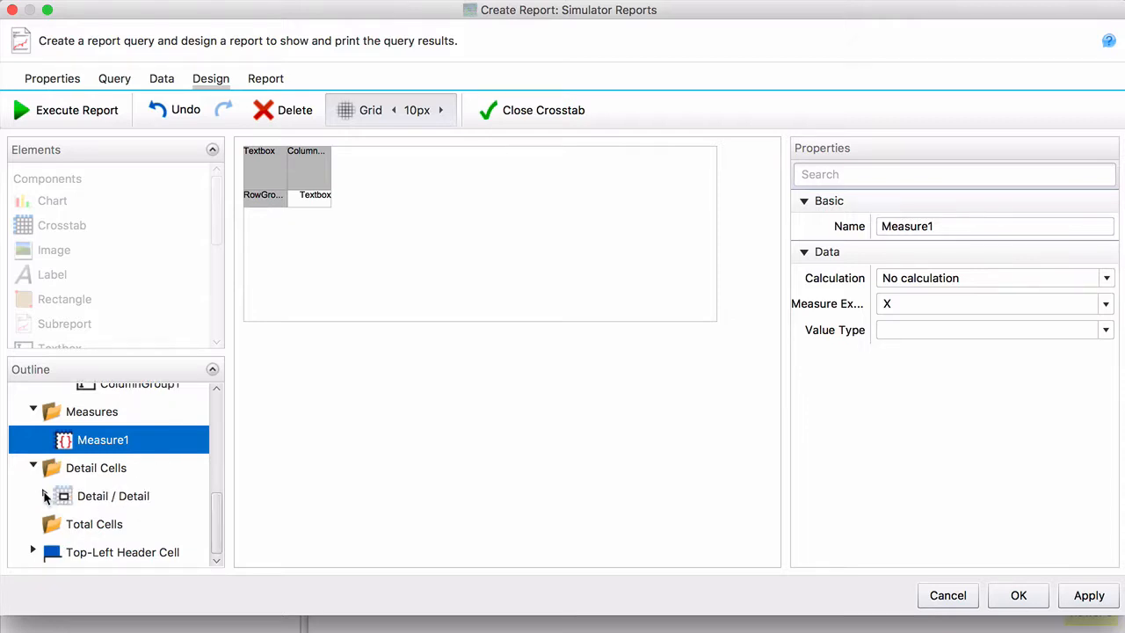
pyautogui.click(46, 498)
pyautogui.click(115, 496)
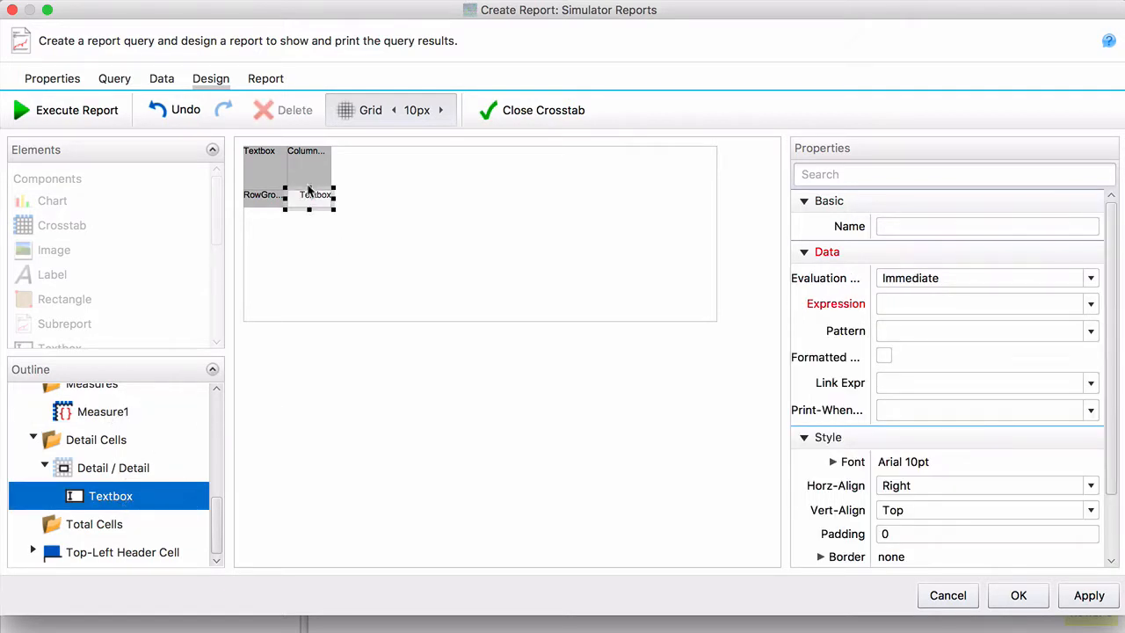
pyautogui.click(1091, 305)
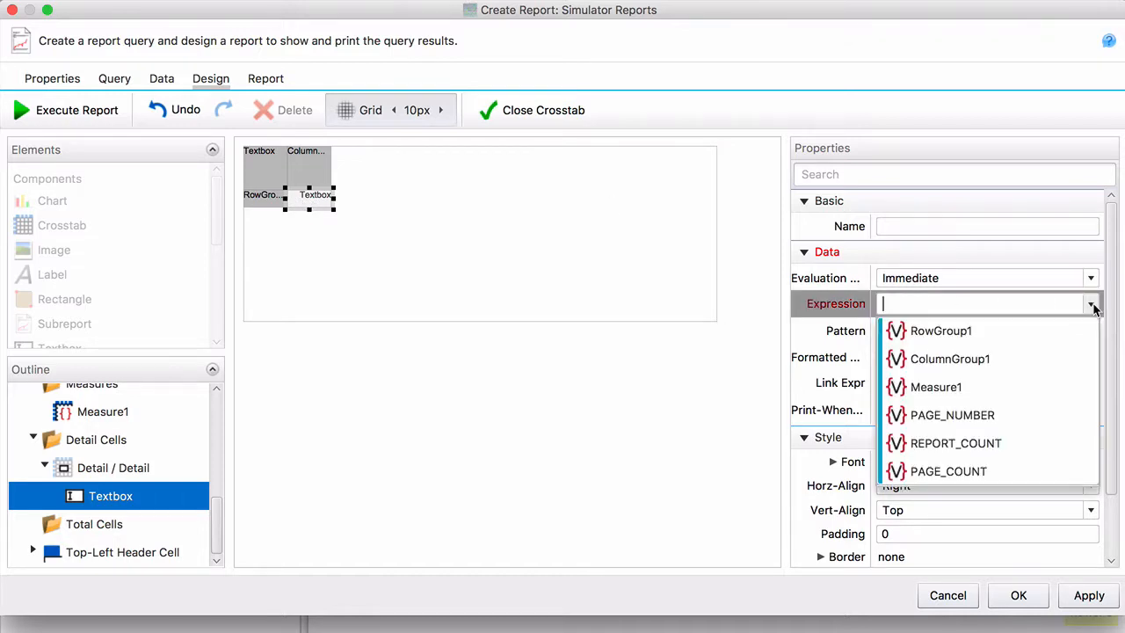
pyautogui.click(1019, 387)
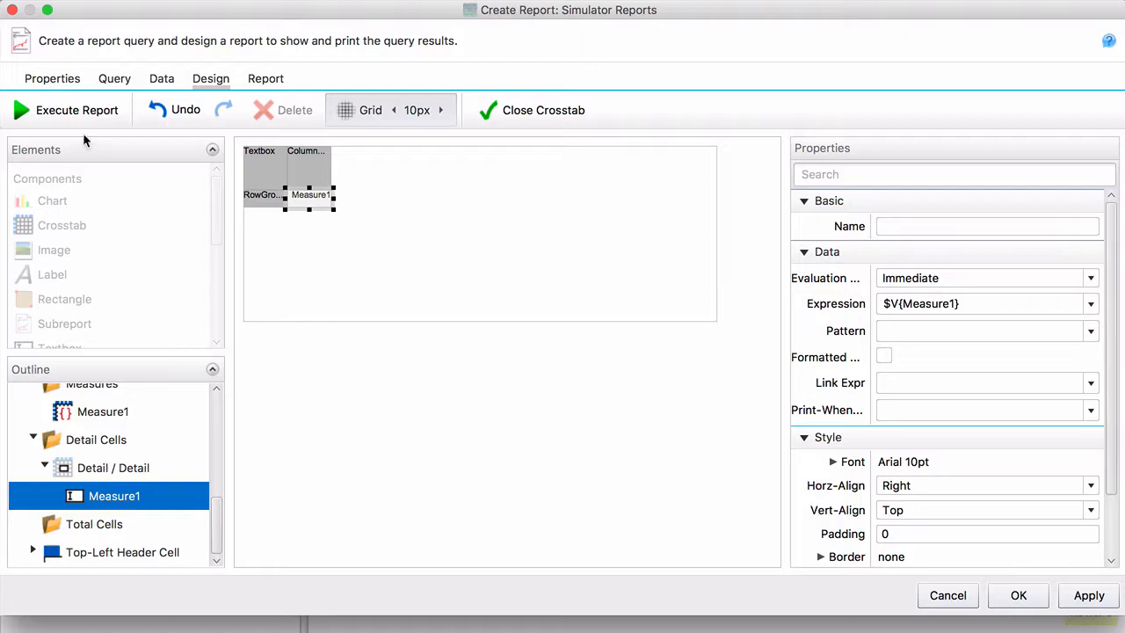
# Execute the report and enlarge its preview to 94% to examine the crosstab of resources against record items
pyautogui.click(75, 110)
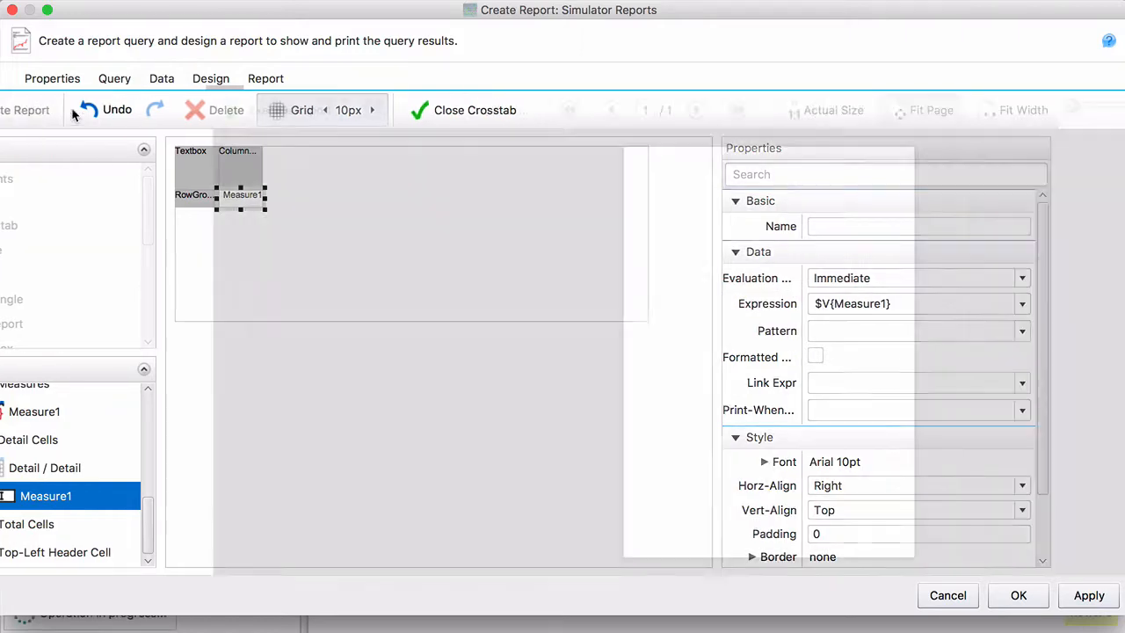
pyautogui.moveTo(855, 106); pyautogui.dragTo(908, 108)
pyautogui.scroll(-5, 666, 294)
pyautogui.scroll(5, 665, 294)
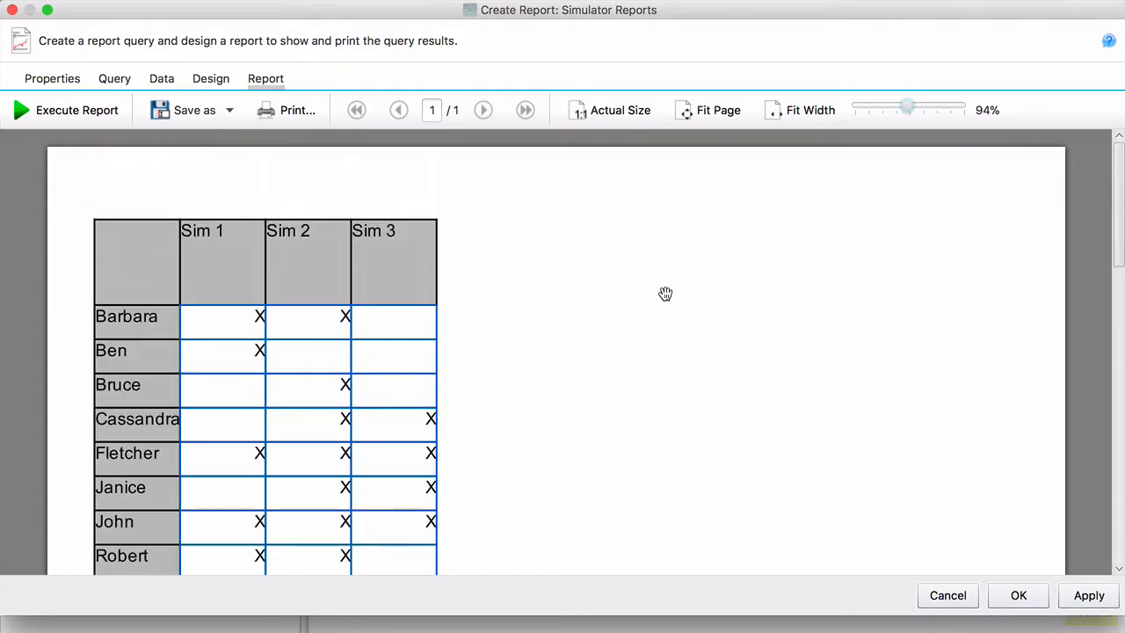
pyautogui.moveTo(1116, 234); pyautogui.dragTo(1116, 279)
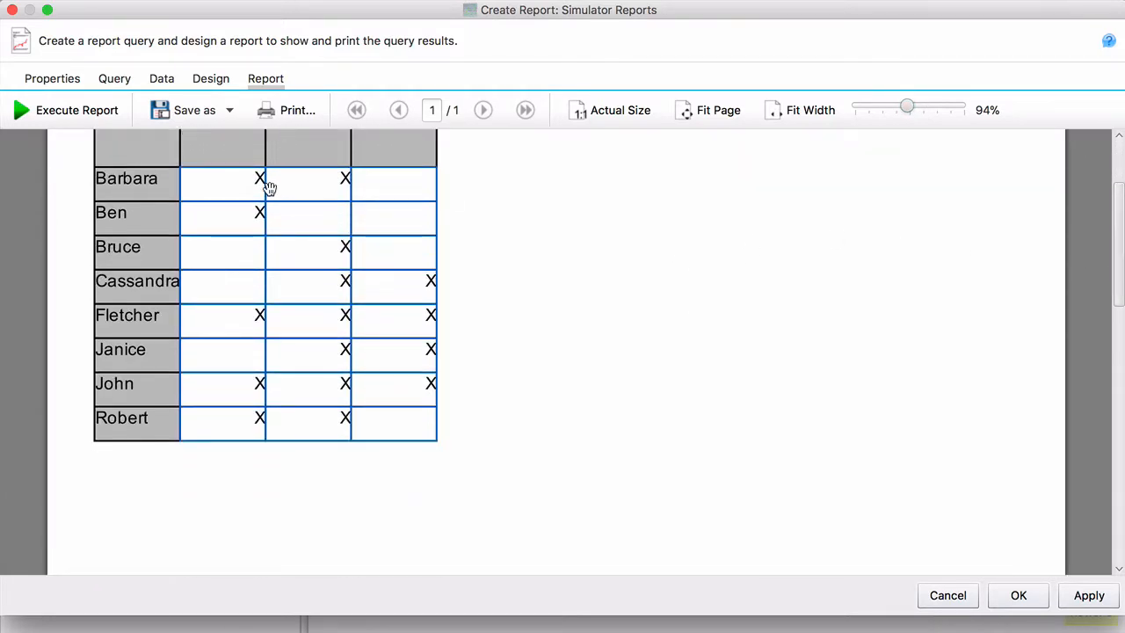
pyautogui.scroll(3, 461, 383)
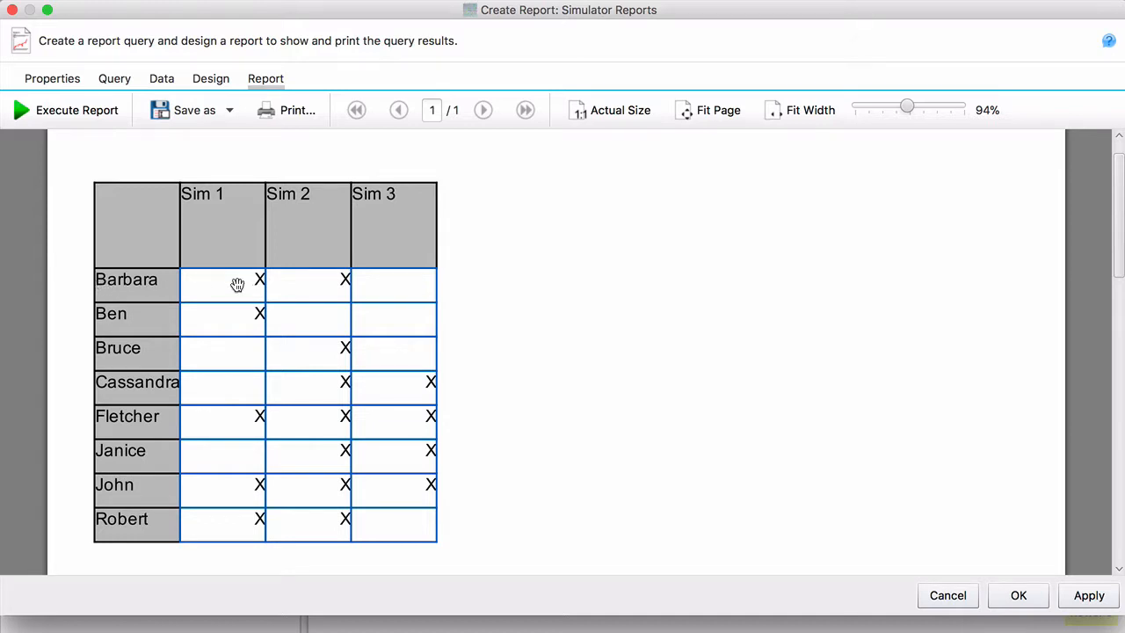
# Set the header width of the crosstab's row group to 100 and execute the report again
pyautogui.click(217, 81)
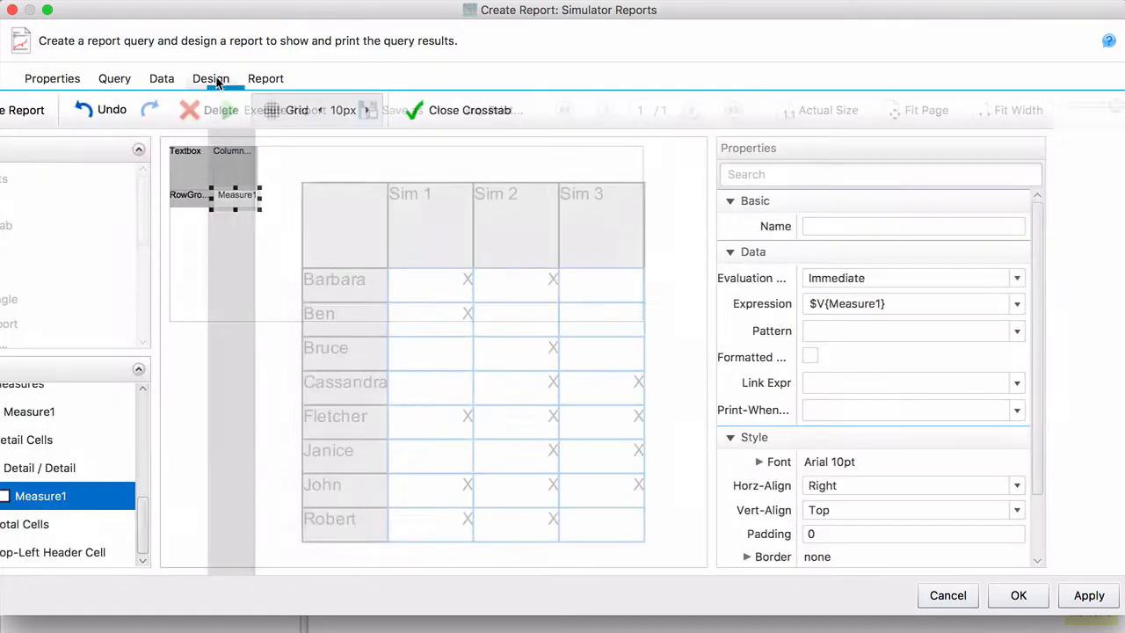
pyautogui.moveTo(226, 531); pyautogui.dragTo(226, 414)
pyautogui.click(128, 464)
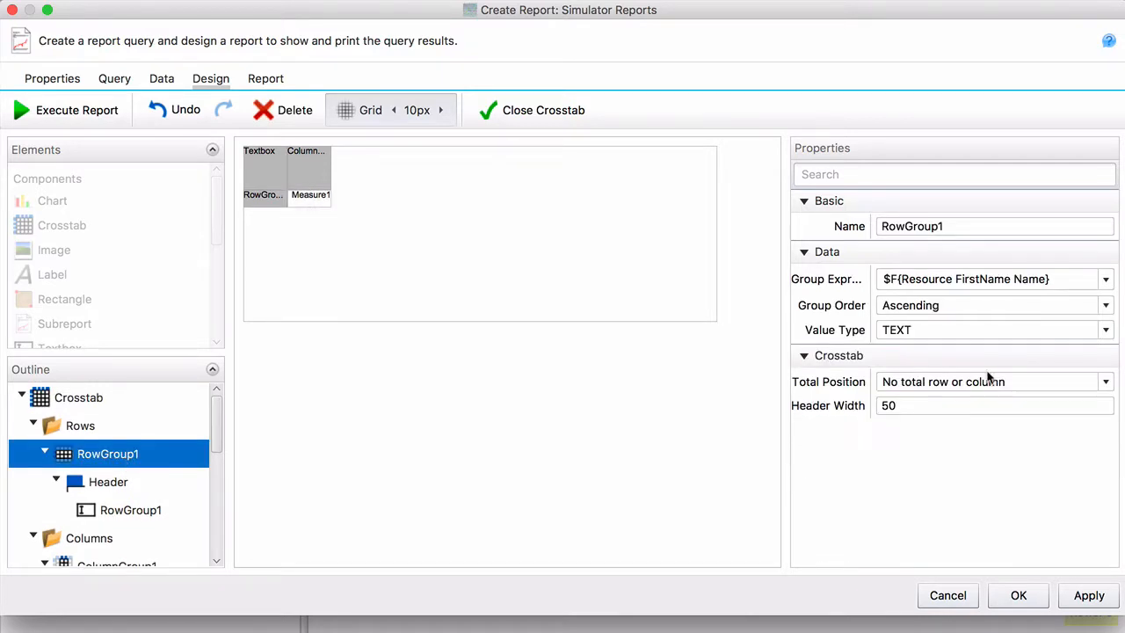
pyautogui.click(932, 406)
pyautogui.doubleClick(932, 406)
pyautogui.write('100')
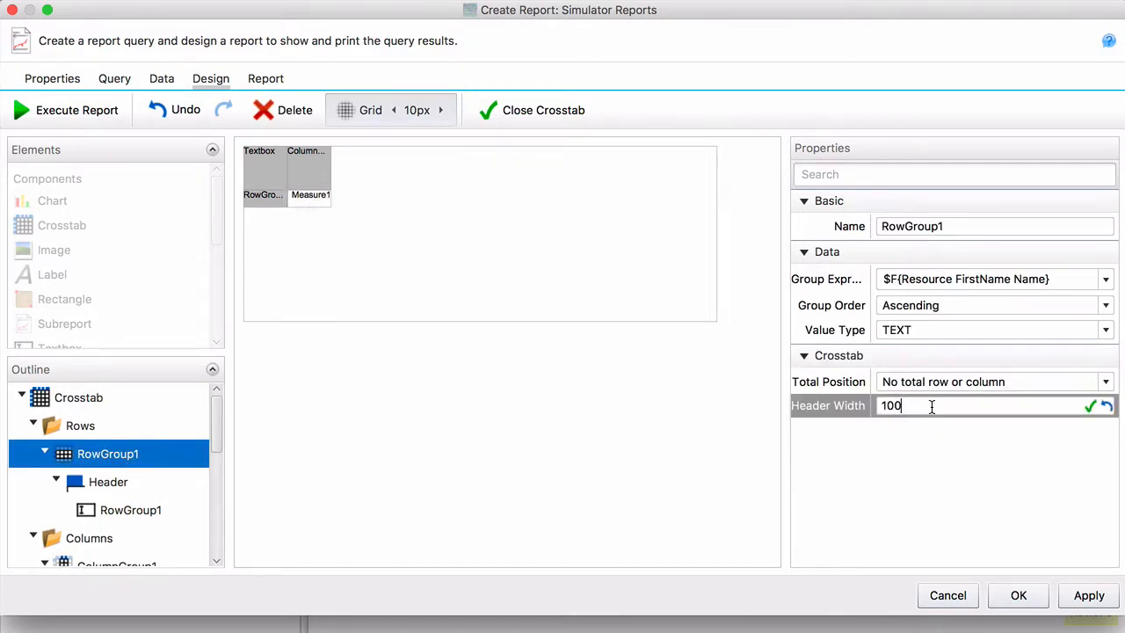
pyautogui.press('Return')
pyautogui.click(72, 110)
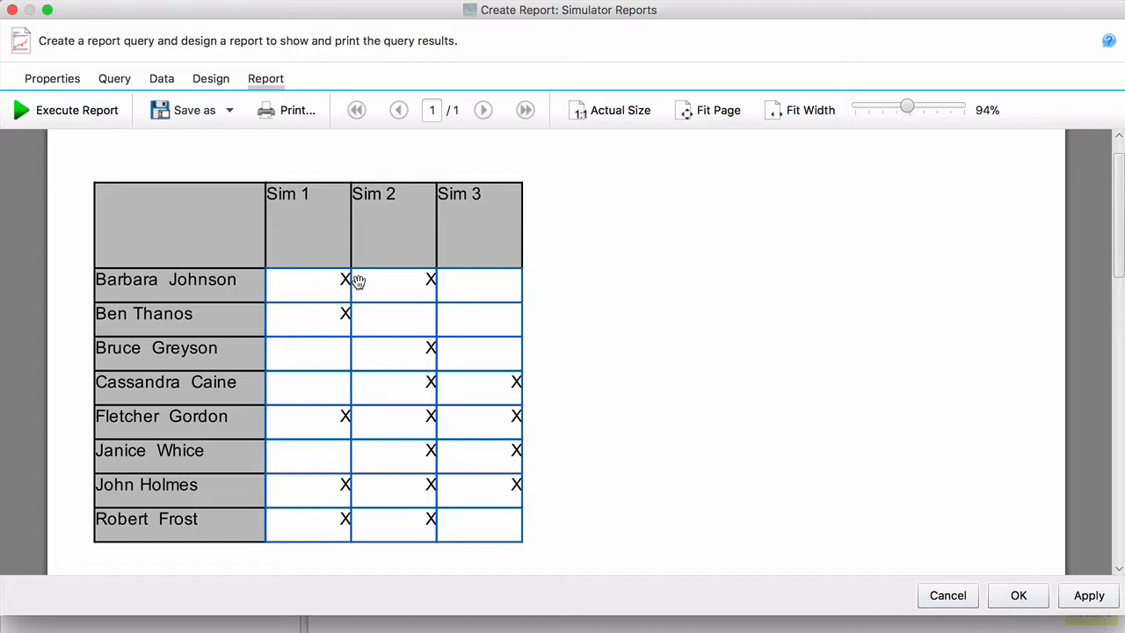
# Set the horizontal alignment of the Measure1 textbox in the detail cell to Center and execute the report
pyautogui.click(211, 80)
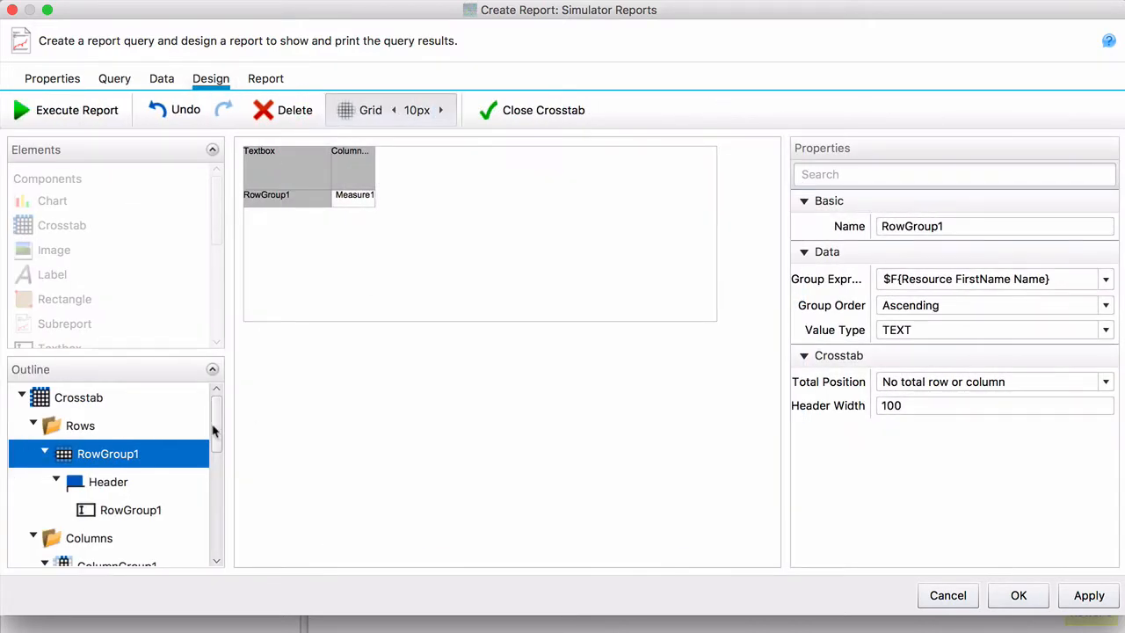
pyautogui.moveTo(214, 426); pyautogui.dragTo(216, 527)
pyautogui.click(126, 510)
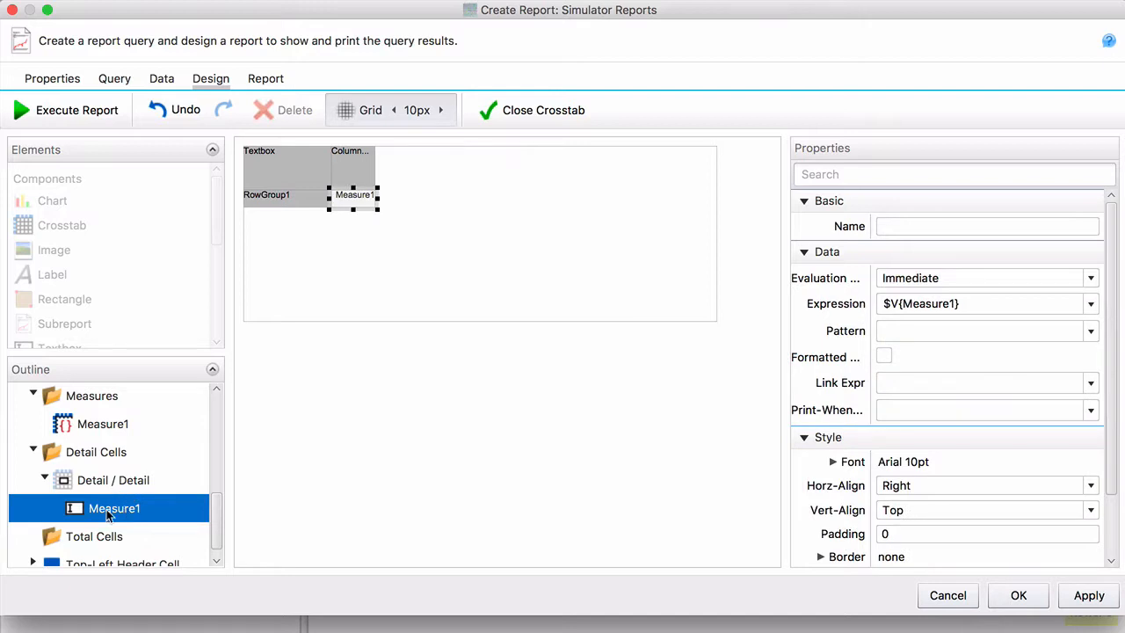
pyautogui.click(945, 485)
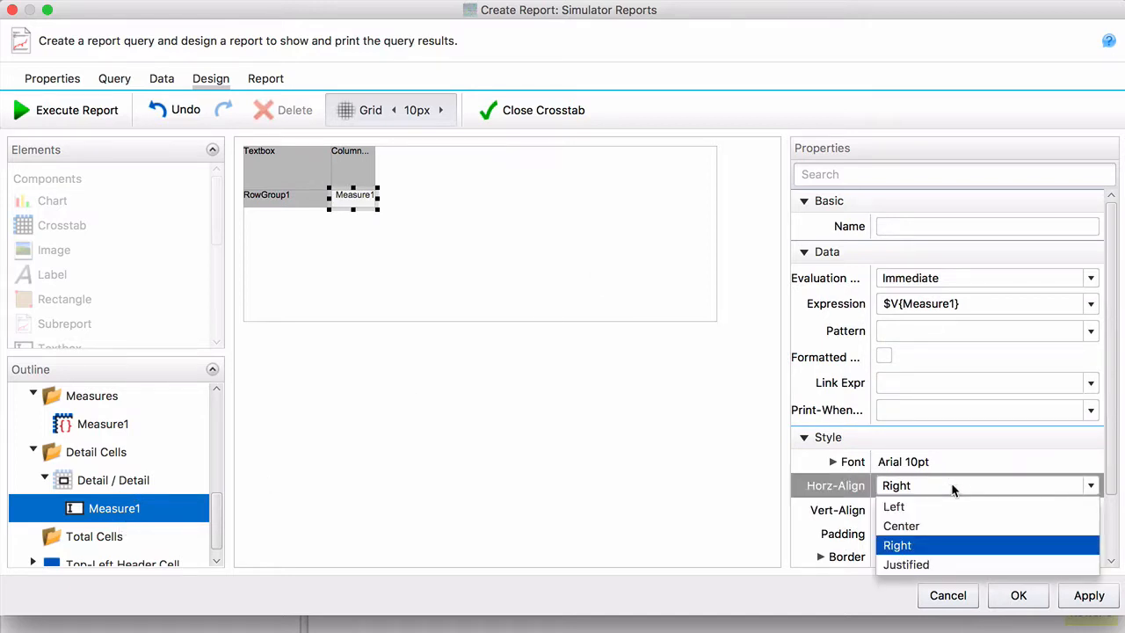
pyautogui.click(926, 524)
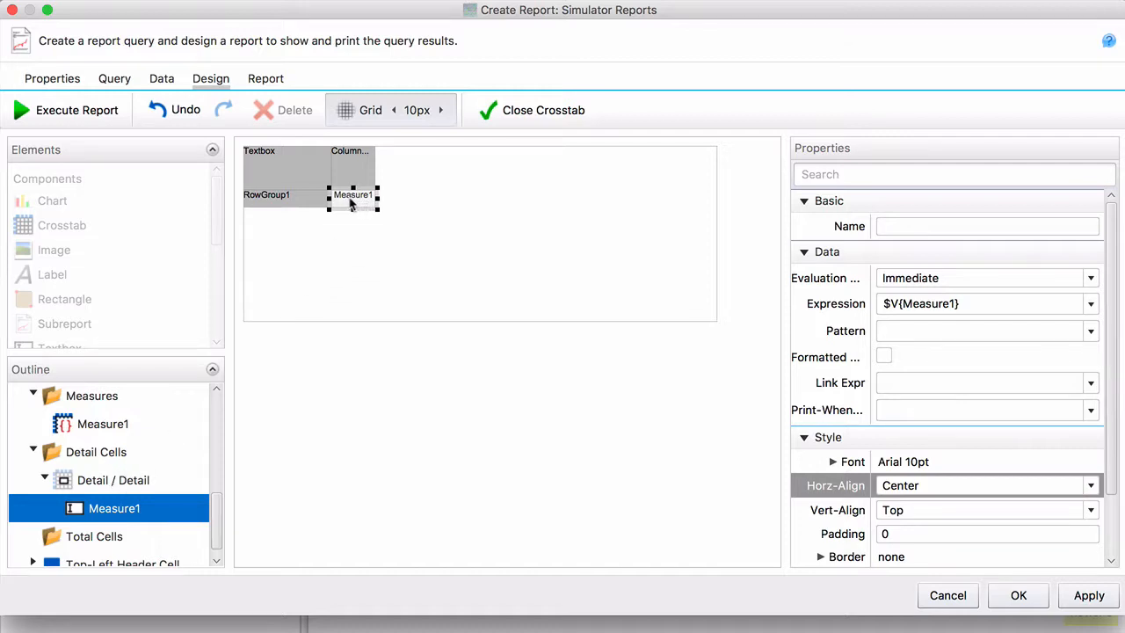
pyautogui.click(53, 112)
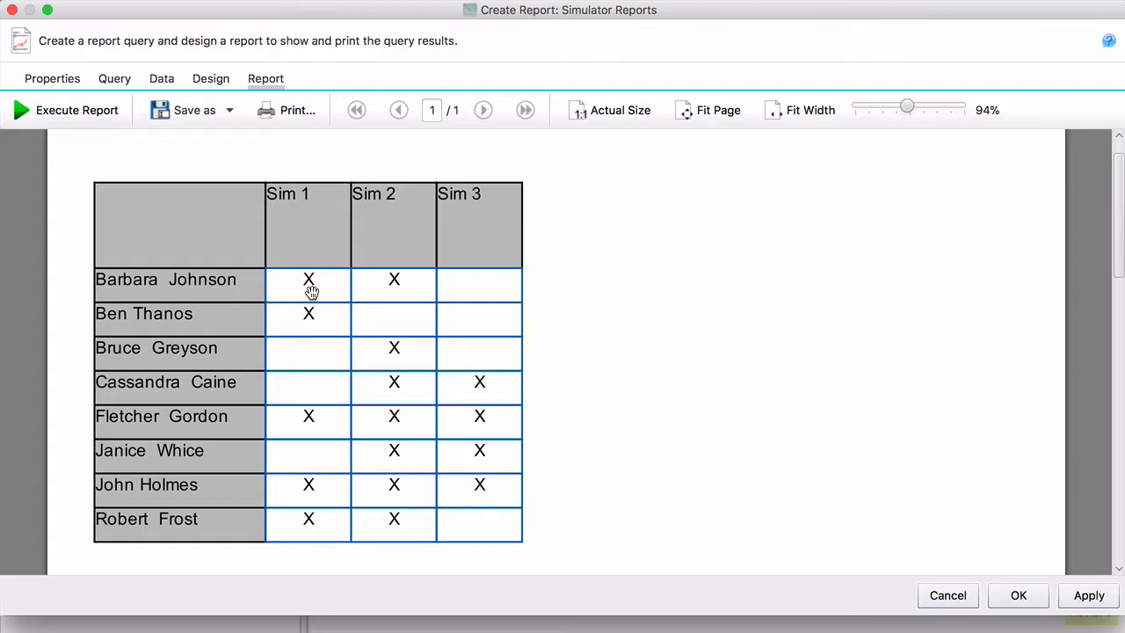
# Add the Resource Record Item's Expiration Date as a selected property in the report query
pyautogui.click(221, 79)
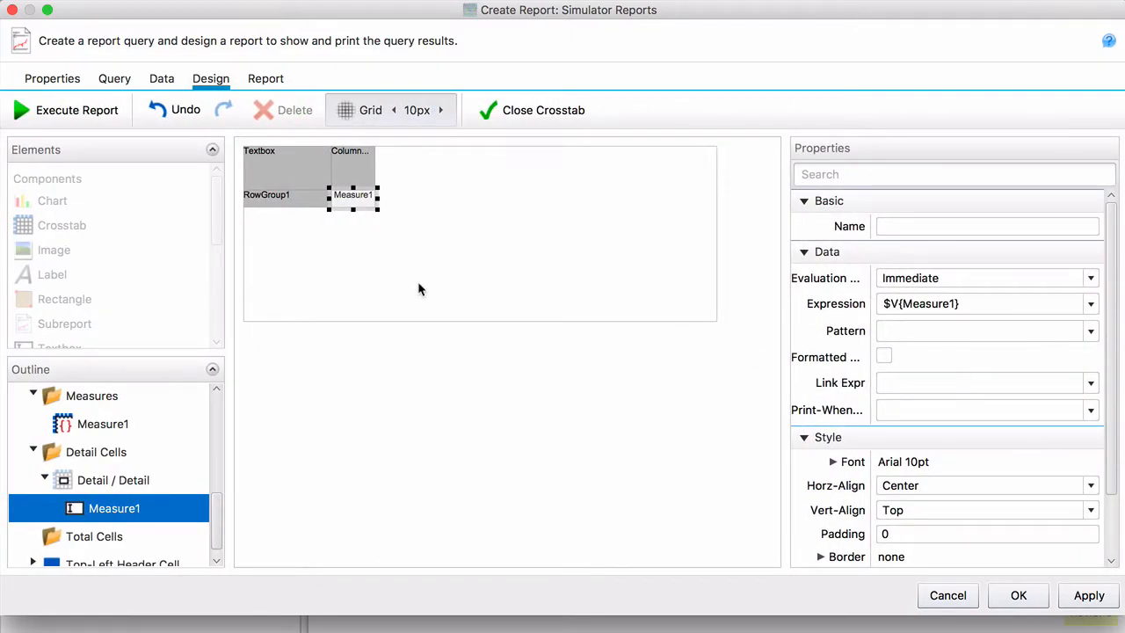
pyautogui.click(118, 86)
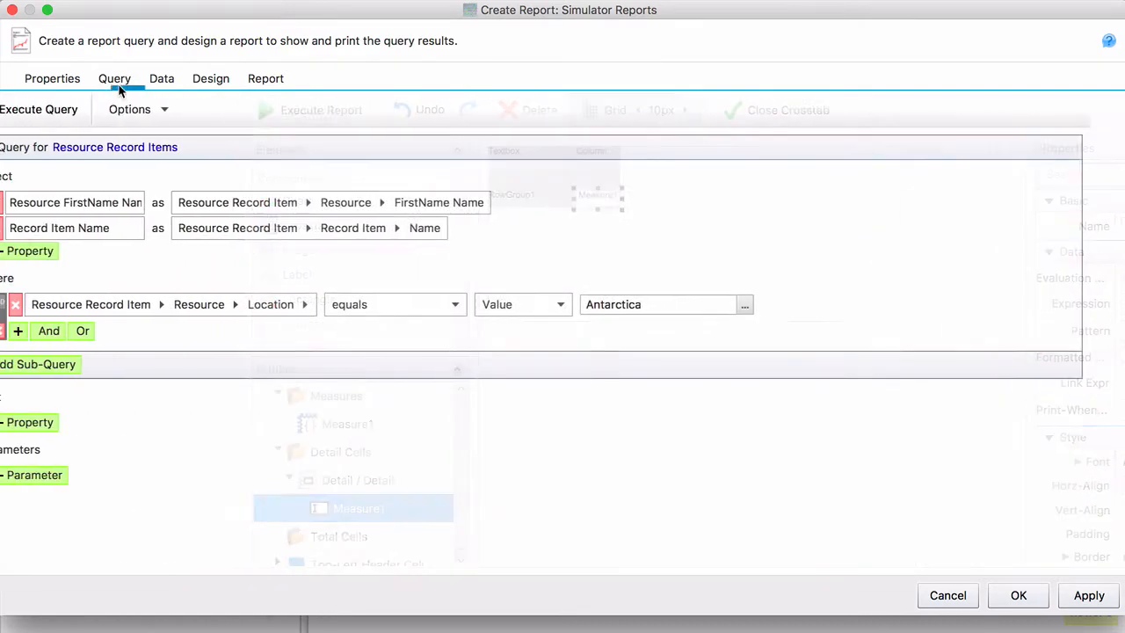
pyautogui.click(88, 253)
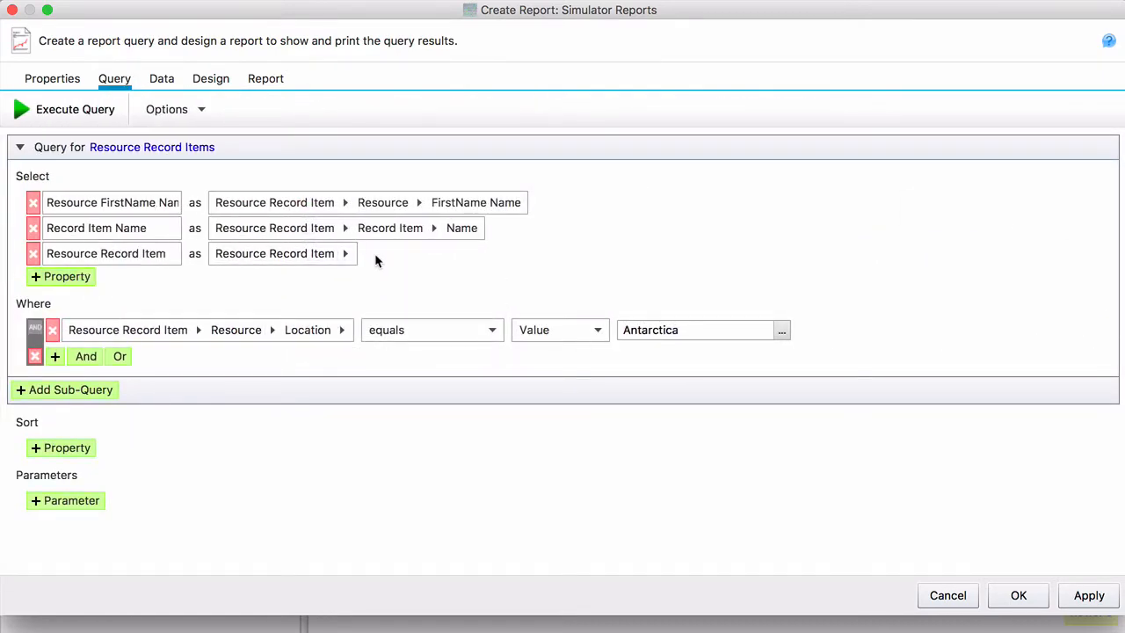
pyautogui.click(346, 253)
pyautogui.moveTo(533, 306); pyautogui.dragTo(453, 411)
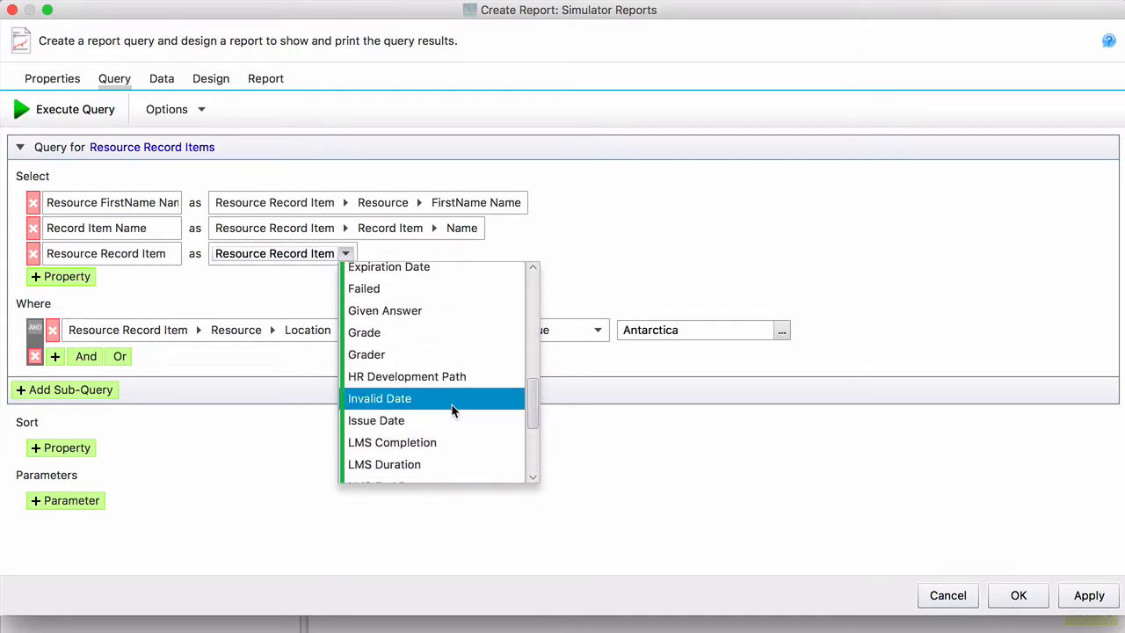
pyautogui.scroll(2, 533, 402)
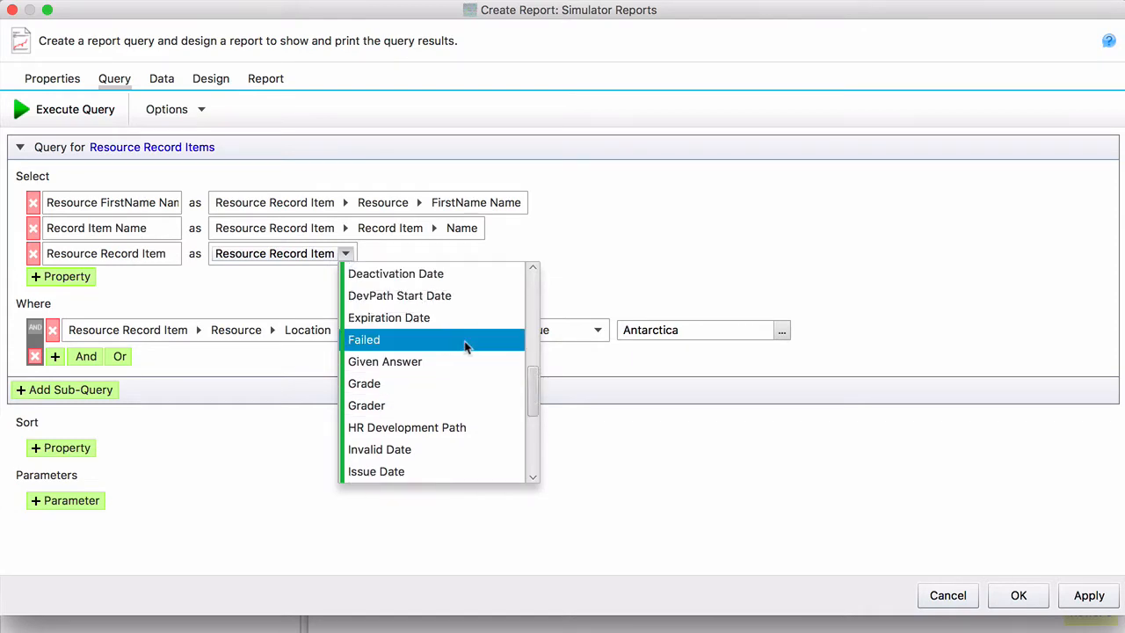
pyautogui.click(459, 321)
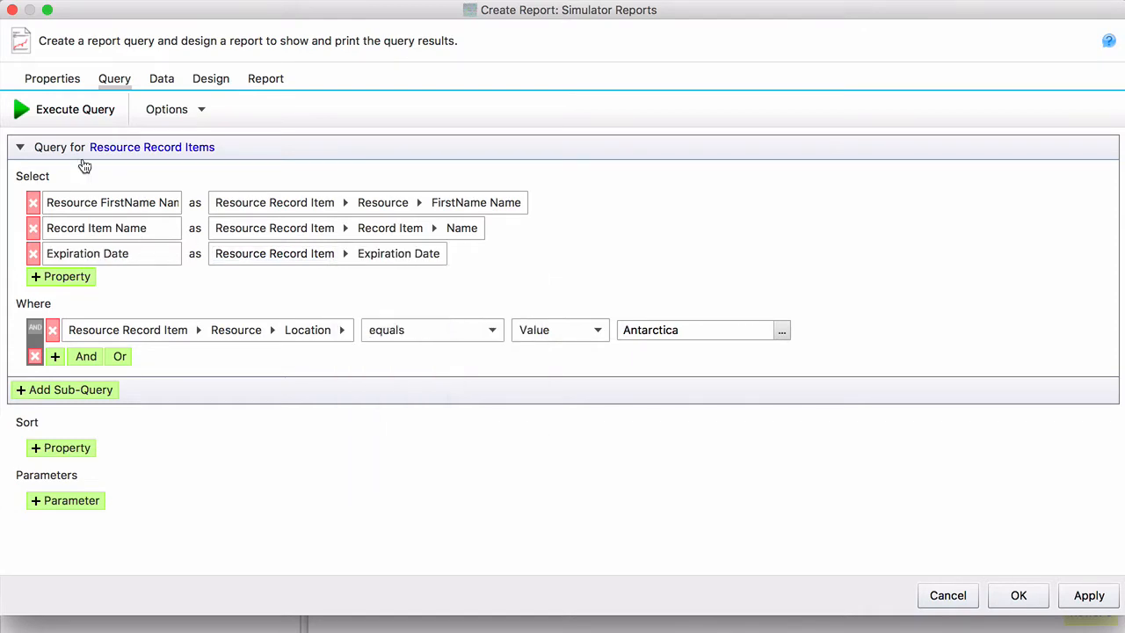
# Change the measure expression of Measure1 to the Expiration Date field and execute the report
pyautogui.click(203, 80)
pyautogui.click(115, 429)
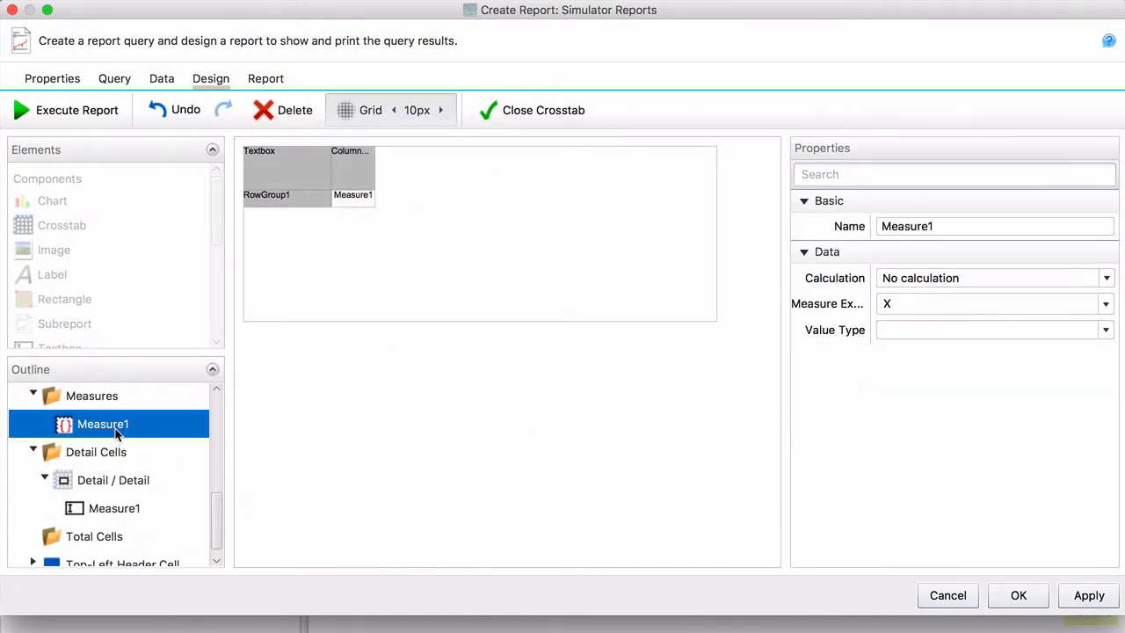
pyautogui.click(1106, 304)
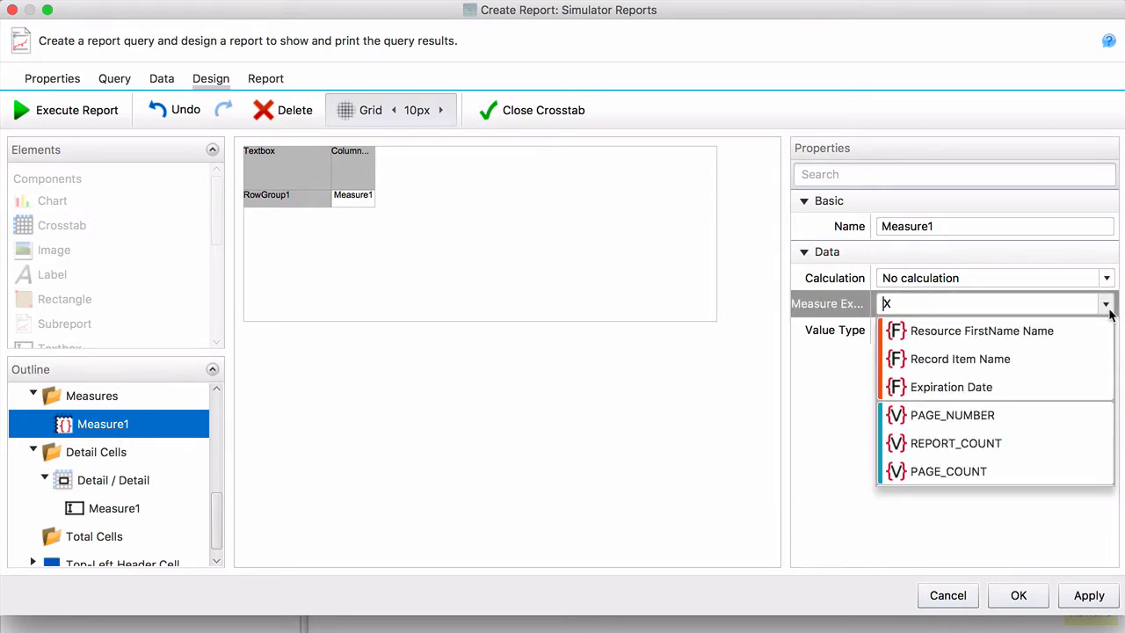
pyautogui.click(1020, 382)
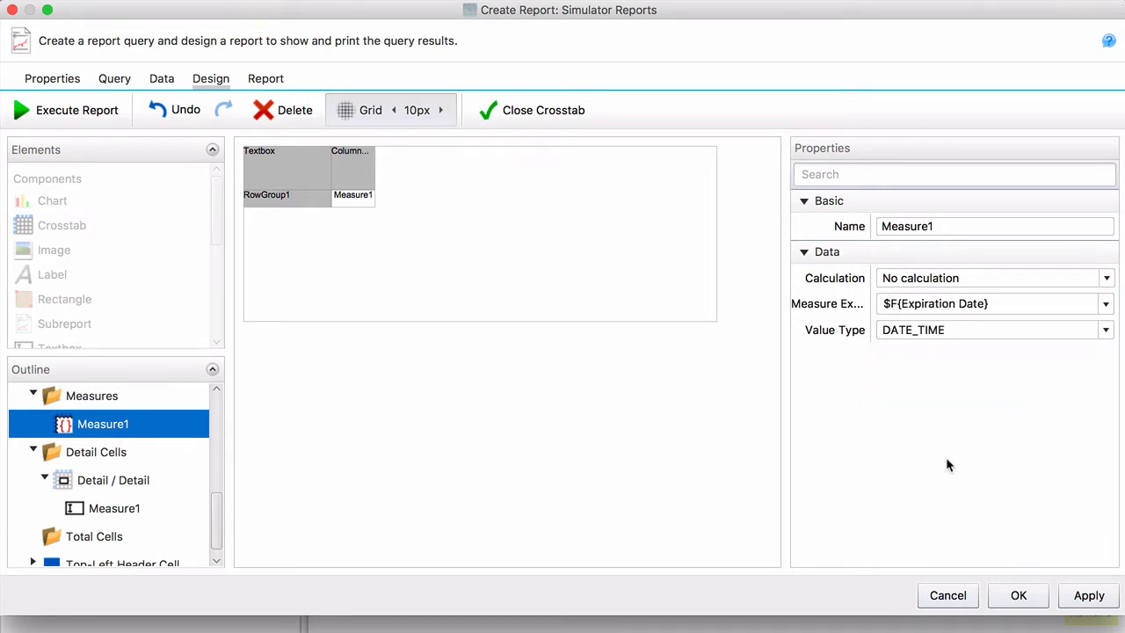
pyautogui.click(61, 111)
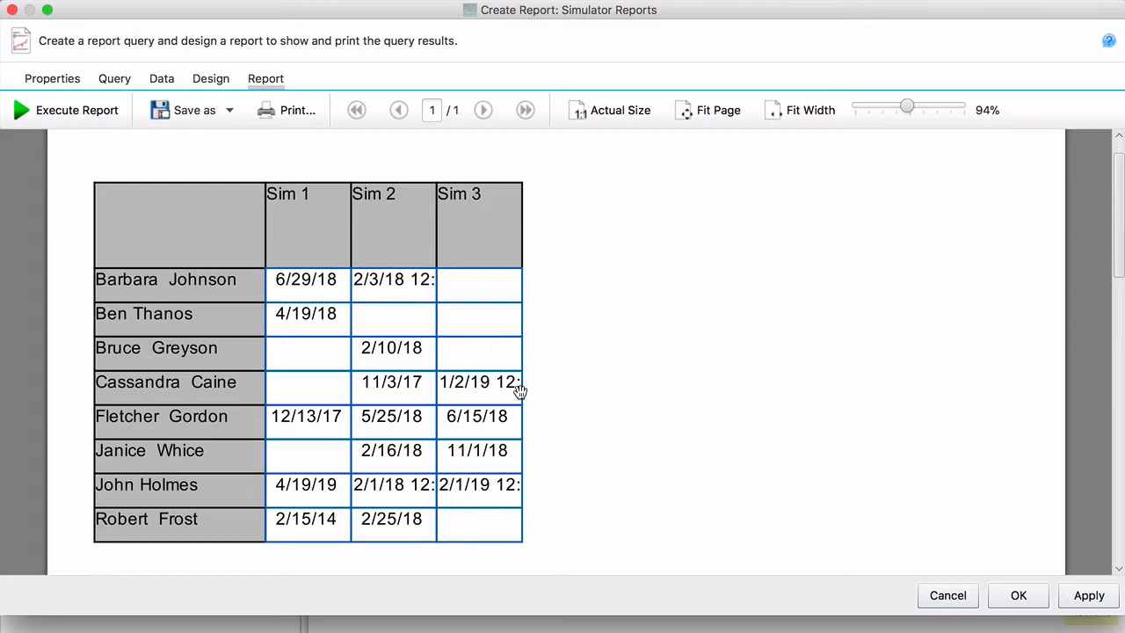
# Set the pattern of the detail cell's Measure1 textbox to MM/dd/yy and execute the report
pyautogui.click(207, 85)
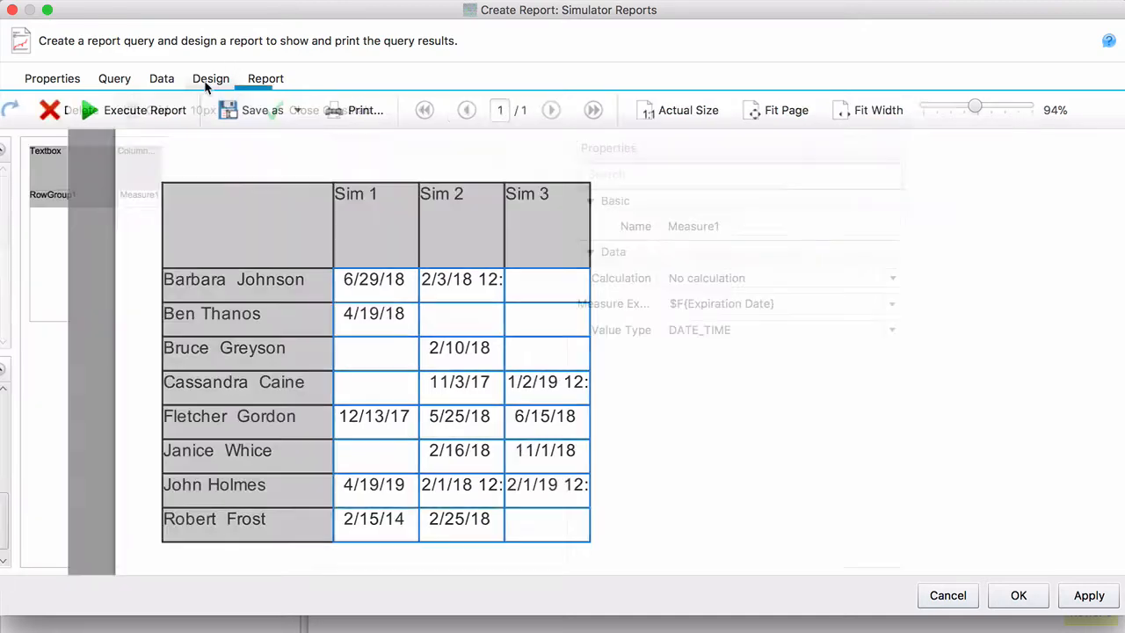
pyautogui.scroll(-1, 218, 519)
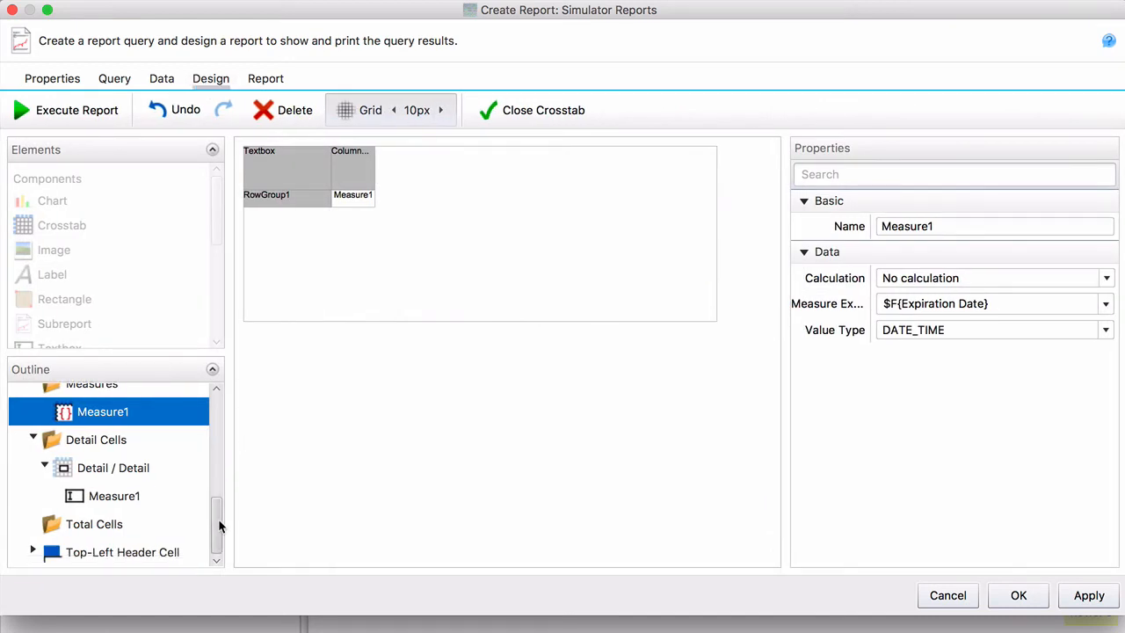
pyautogui.click(138, 497)
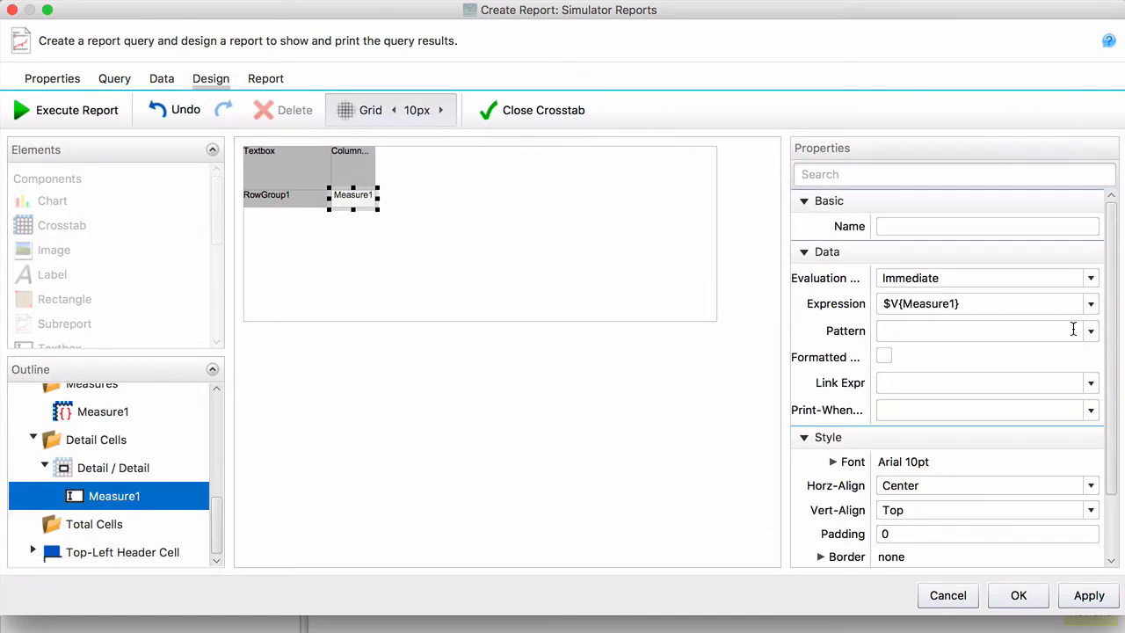
pyautogui.click(1091, 331)
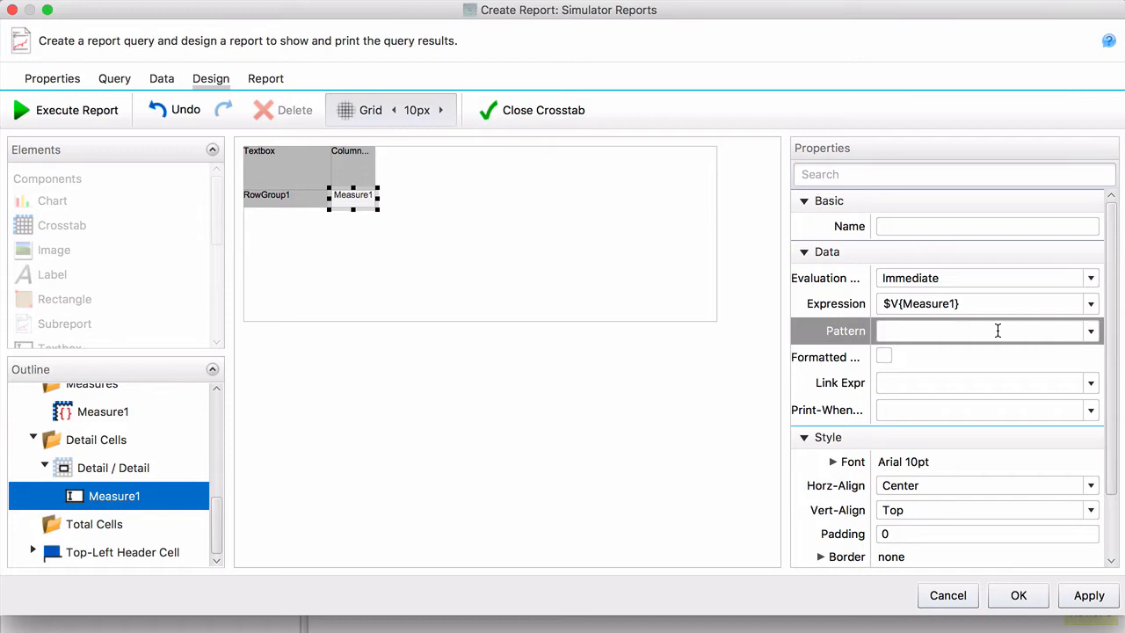
pyautogui.write('MM')
pyautogui.write('/dd?')
pyautogui.press('BackSpace')
pyautogui.write('/yy')
pyautogui.click(635, 457)
pyautogui.click(110, 113)
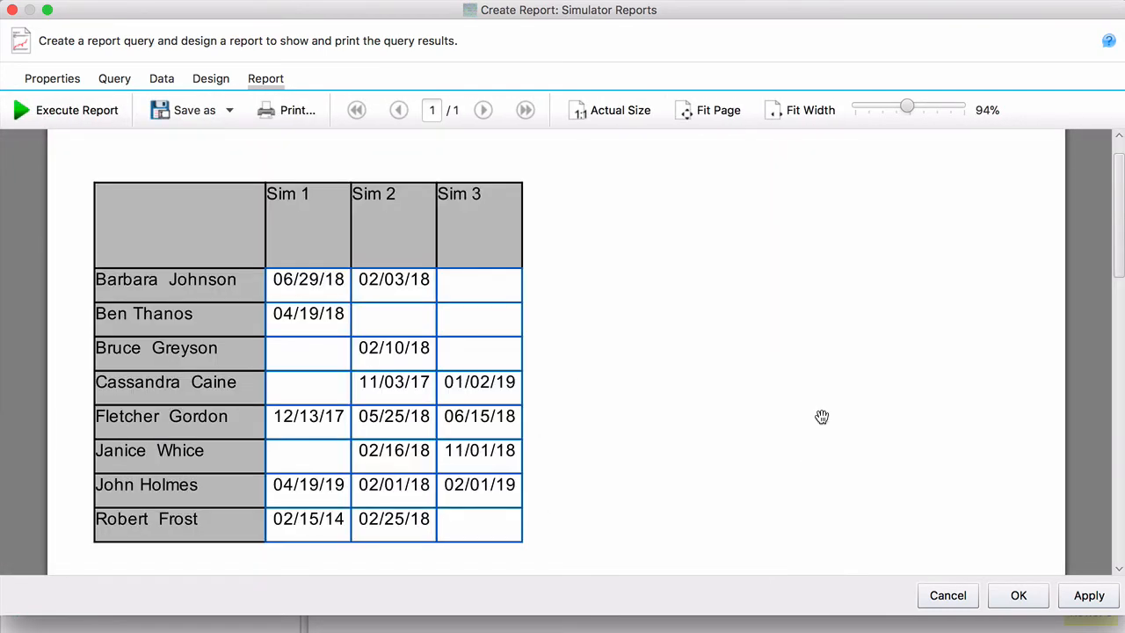